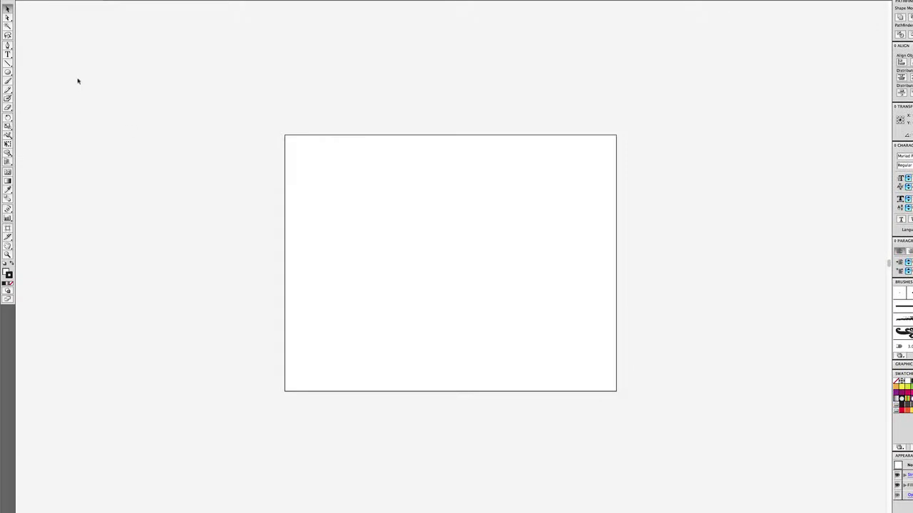
- Create a new landscape Letter document with 6 artboards in 3 columns and 1 in spacing
drag(528, 188, 411, 151)
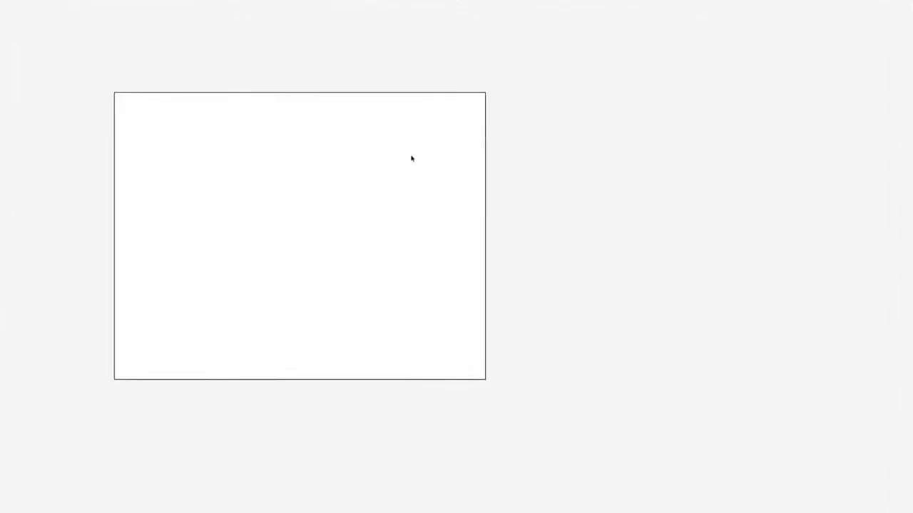
key(super+n)
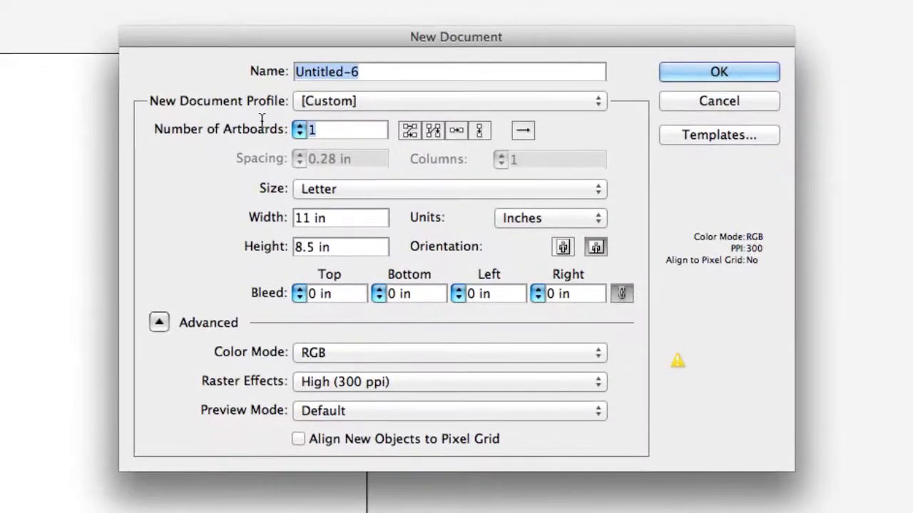
key(Tab)
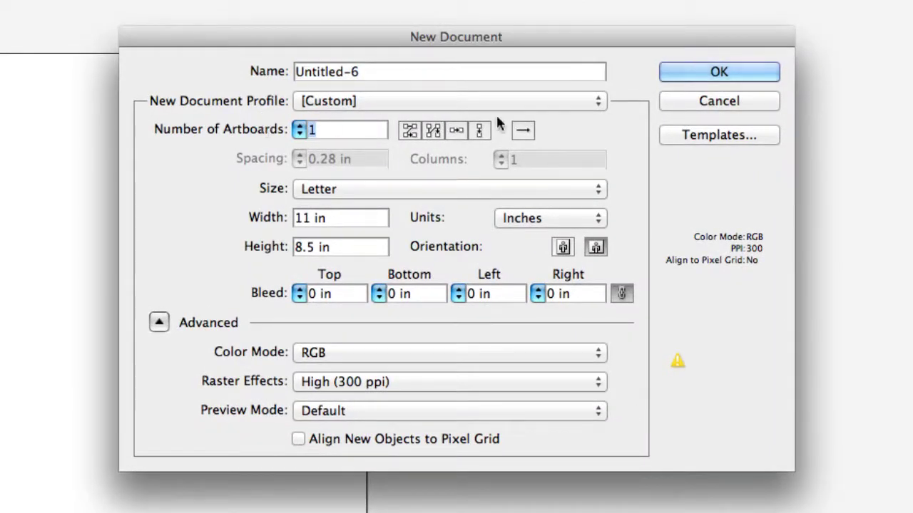
text(6)
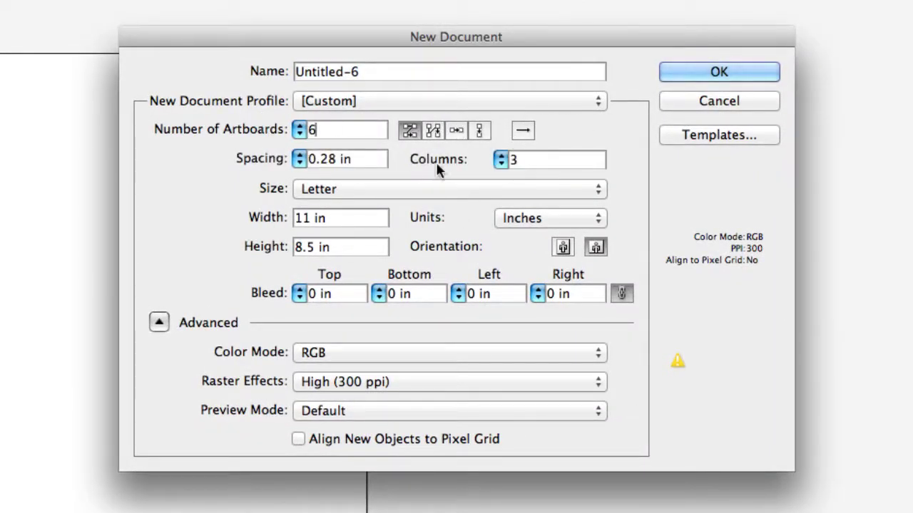
key(Tab)
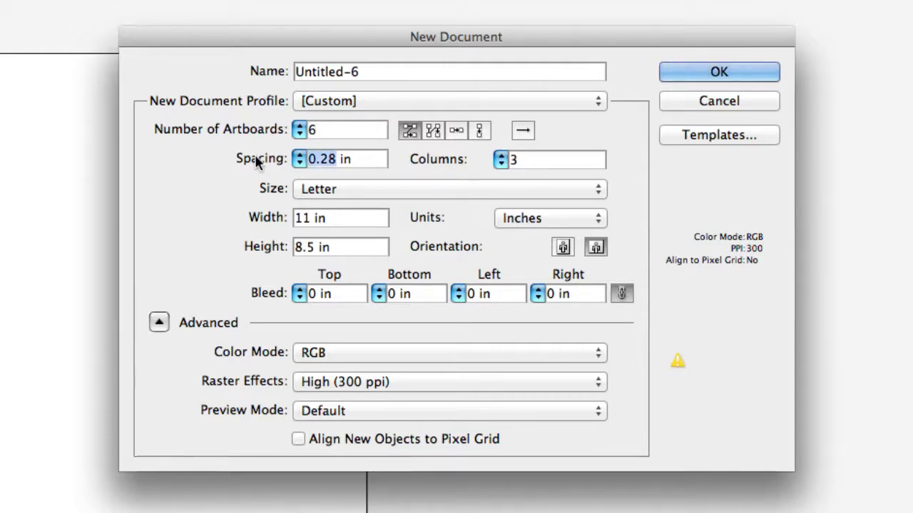
text(1)
click(546, 159)
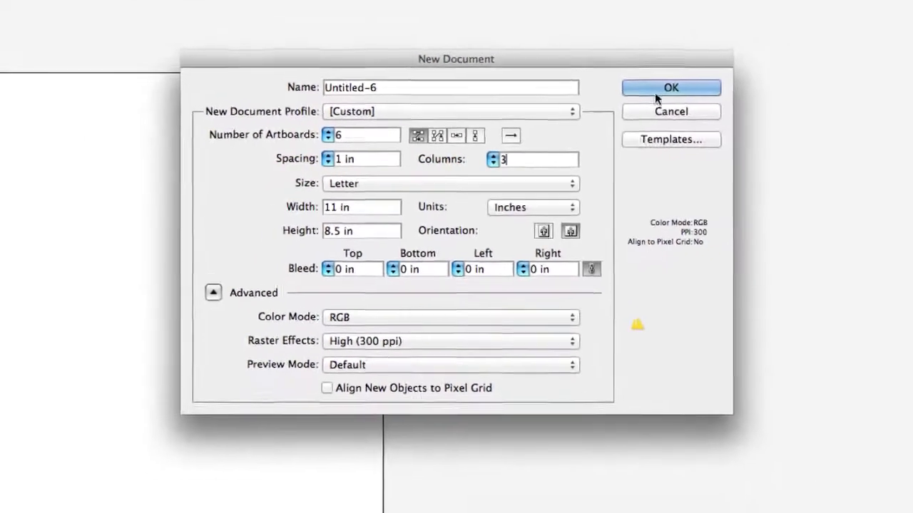
click(655, 90)
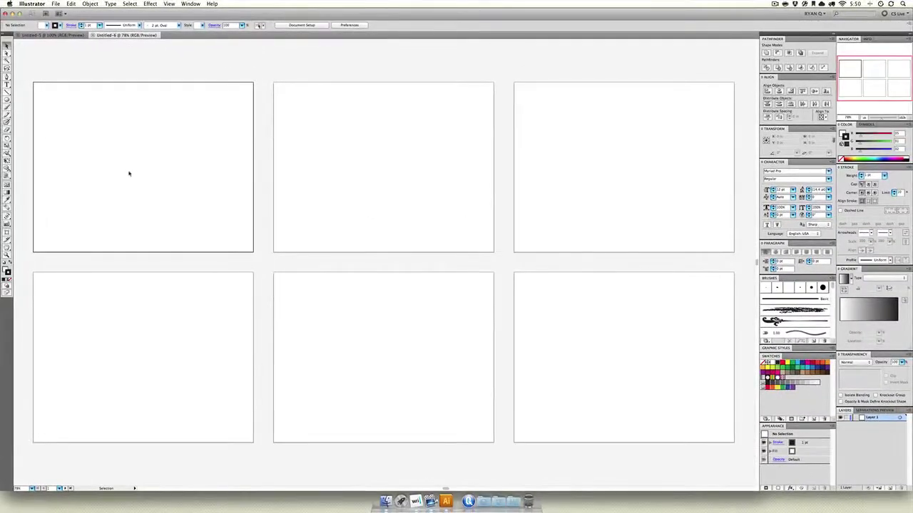
- Activate the artboards one after another, ending on the middle one of the upper row
click(357, 171)
click(224, 234)
click(236, 285)
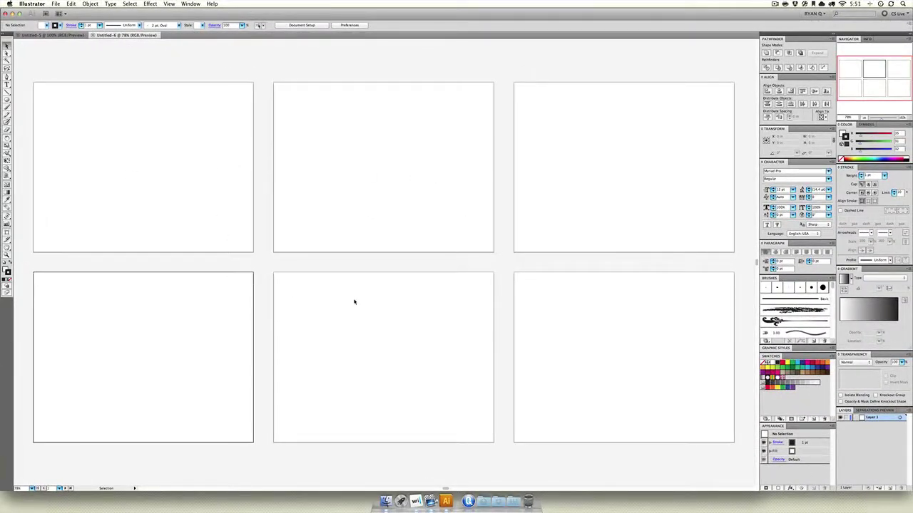
click(356, 302)
click(552, 299)
click(542, 181)
click(419, 177)
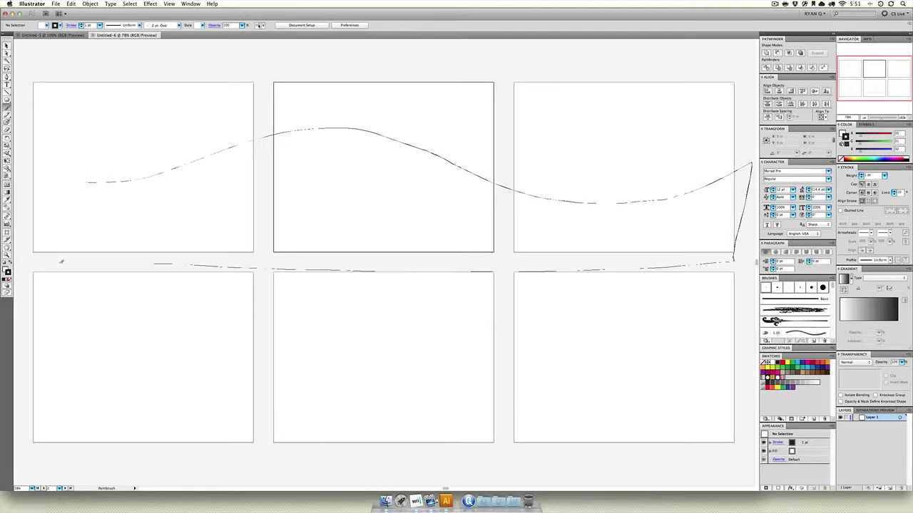
- Try a freehand brush path running across the artboards, and swap the fill and stroke colours
super+click(86, 182)
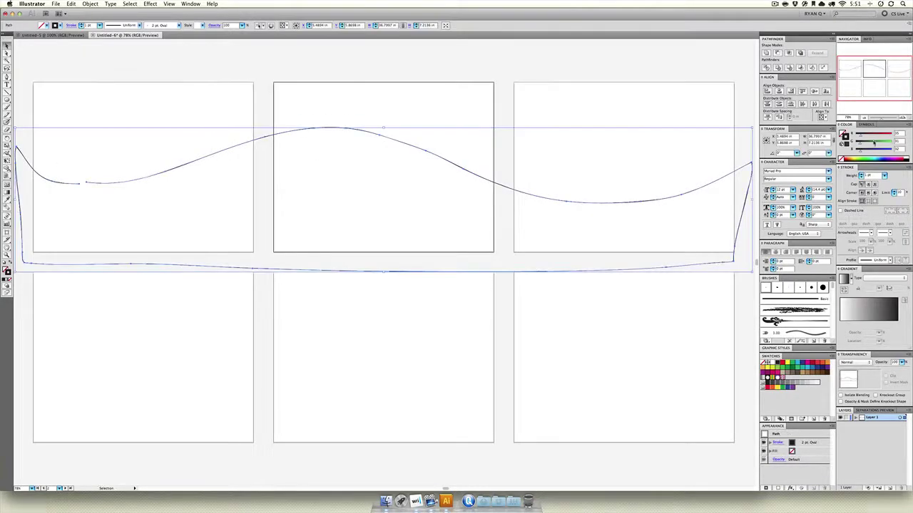
key(shift+x)
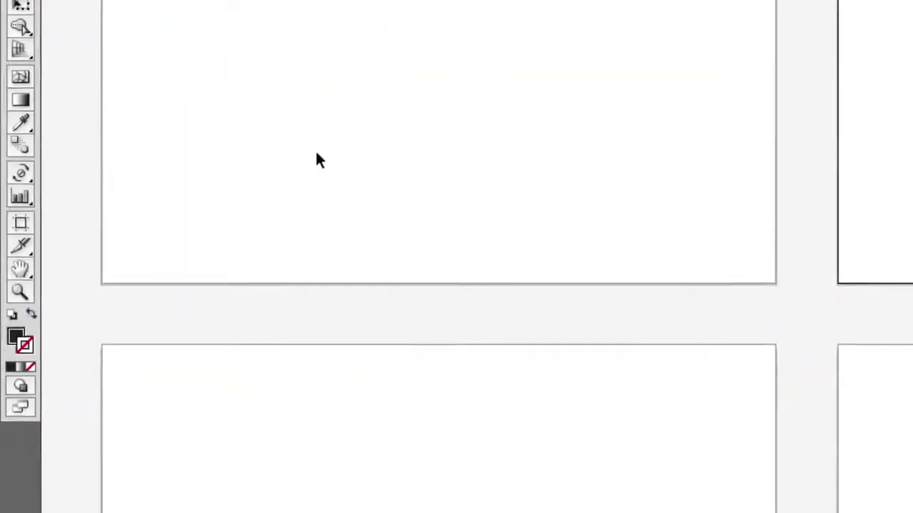
- Shrink Artboard 2 with the Artboard tool and move it above the upper row
click(21, 225)
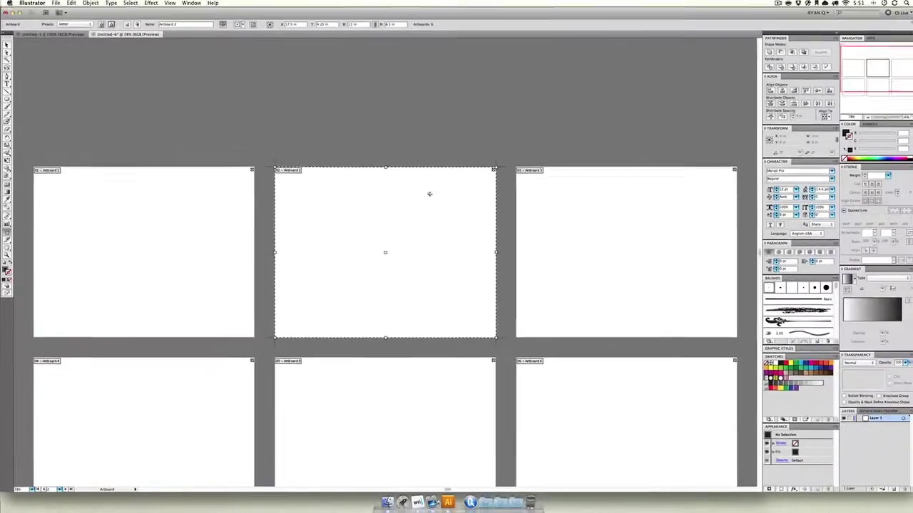
drag(386, 274, 382, 234)
drag(382, 189, 244, 142)
drag(311, 104, 426, 96)
- Move Artboard 1 upward and set its width to 8.5 in and its height to 11 in
click(199, 205)
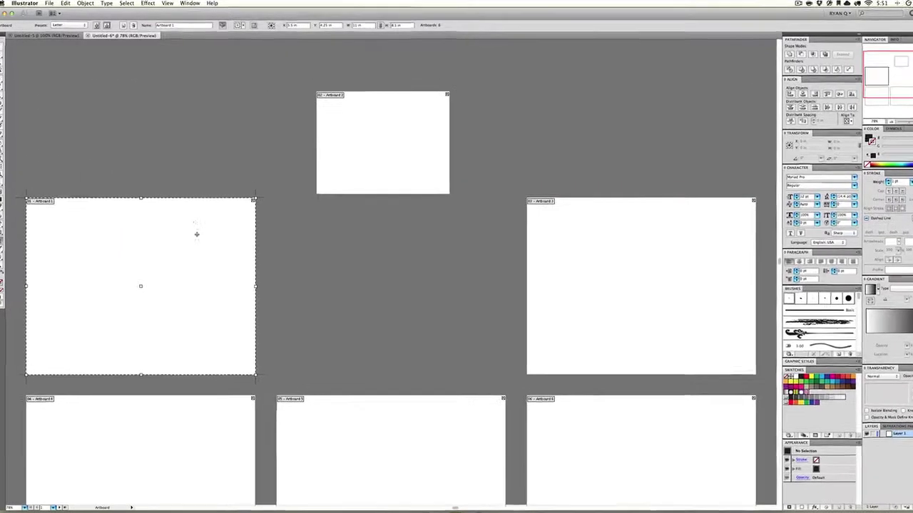
drag(197, 221, 201, 146)
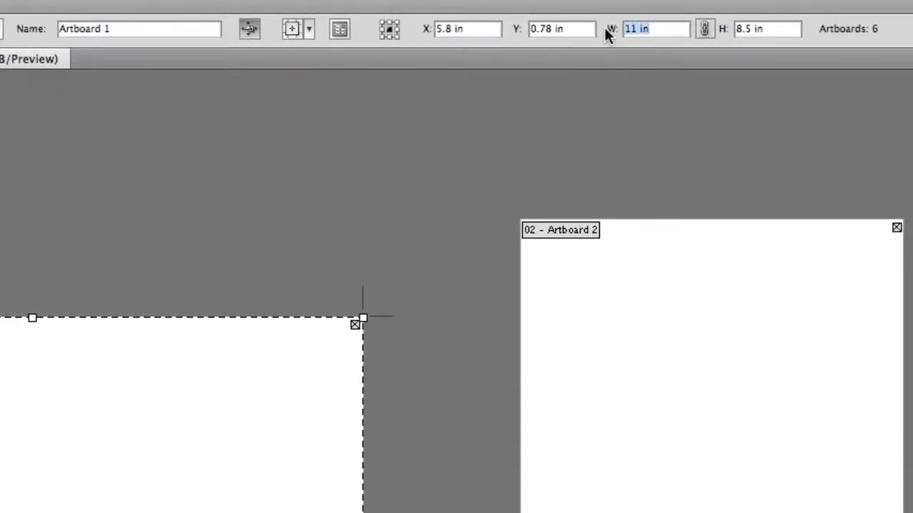
text(8.5)
key(Return)
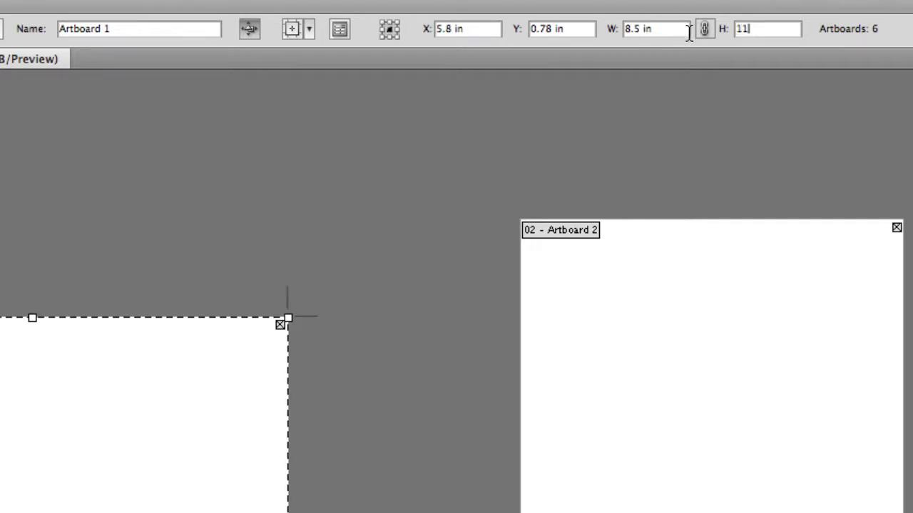
text(11)
key(Return)
- Place Artboard 2 beside Artboard 1 with their top edges aligned and shrink it to about 3.35 × 1.77 in
drag(696, 455, 585, 427)
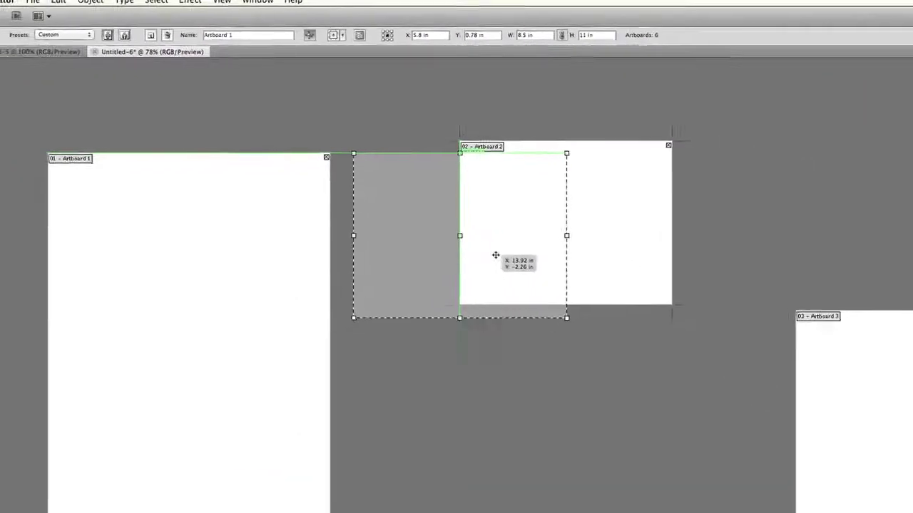
drag(496, 255, 495, 256)
drag(353, 153, 454, 190)
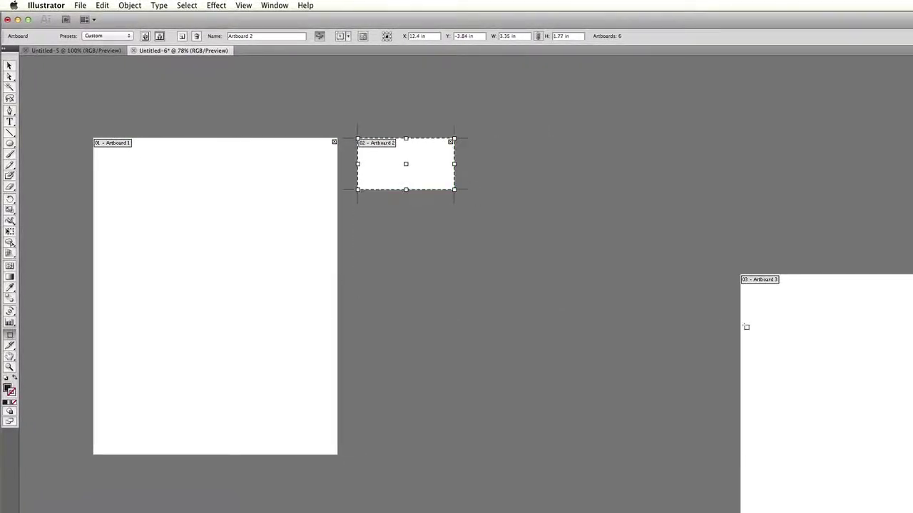
- Place a reduced Artboard 3 below Artboard 2 and Artboard 5 to their right, removing Artboards 4 and 6
drag(829, 344, 450, 280)
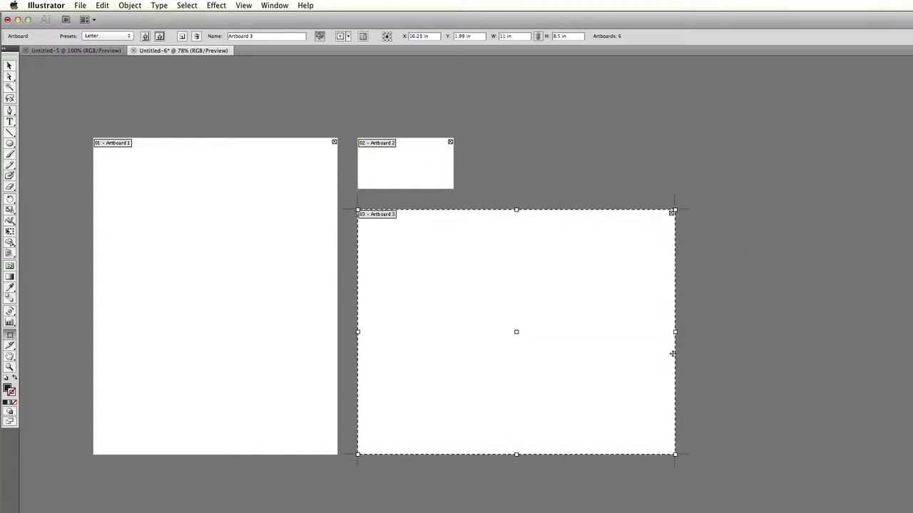
drag(674, 454, 746, 209)
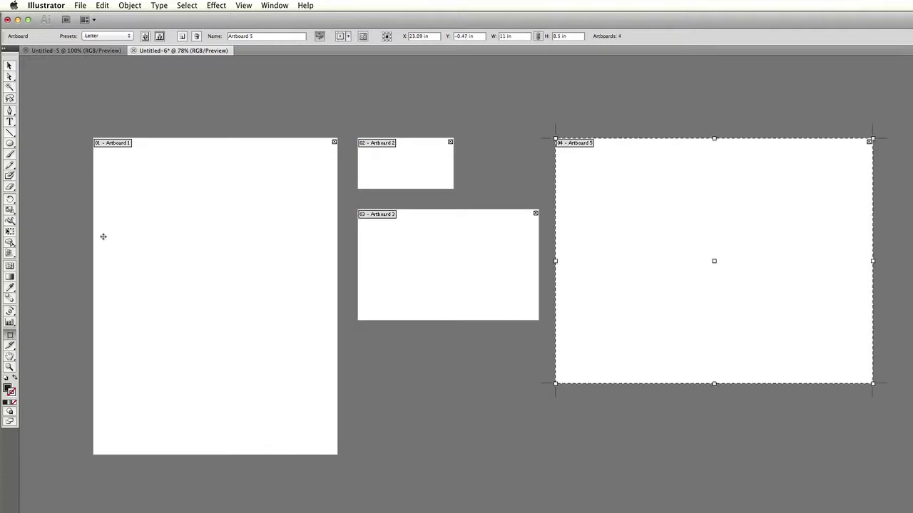
click(9, 65)
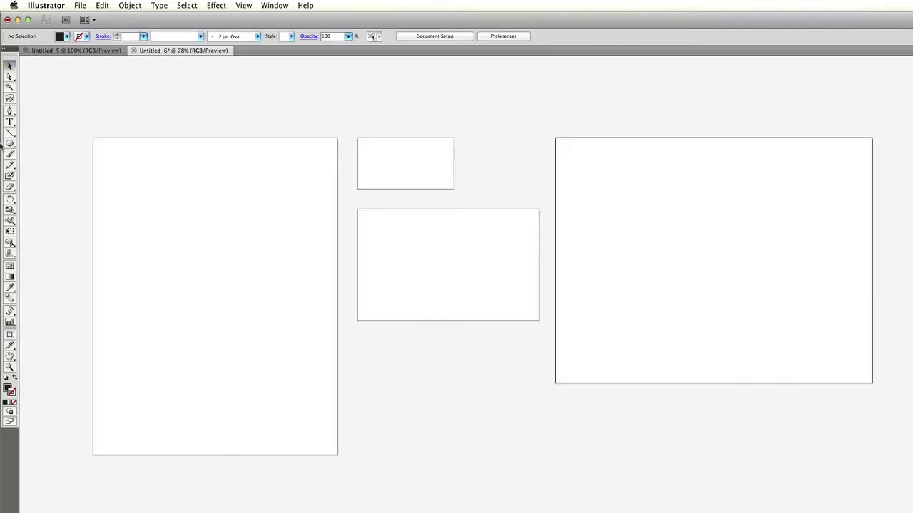
- Draw a rectangle about 8.89 × 1.10 in over the first artboard's upper edge and fill it dark blue
drag(10, 144, 344, 167)
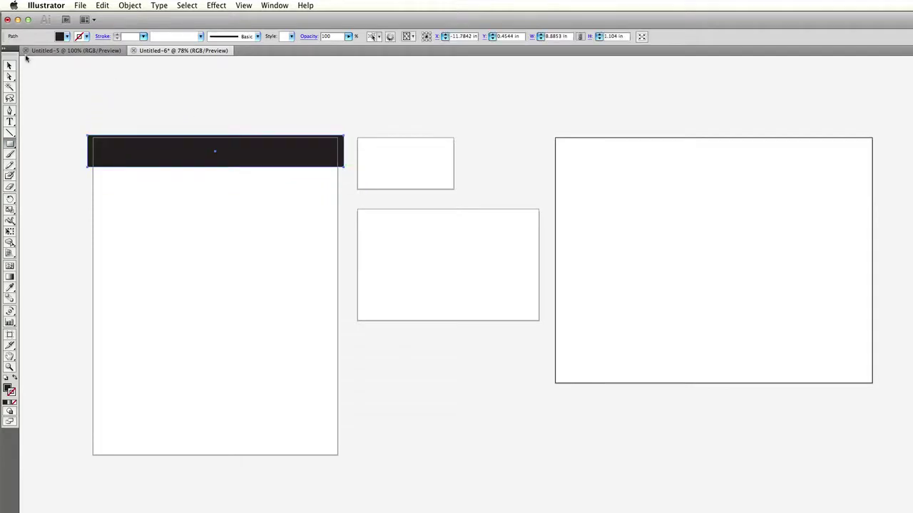
click(9, 65)
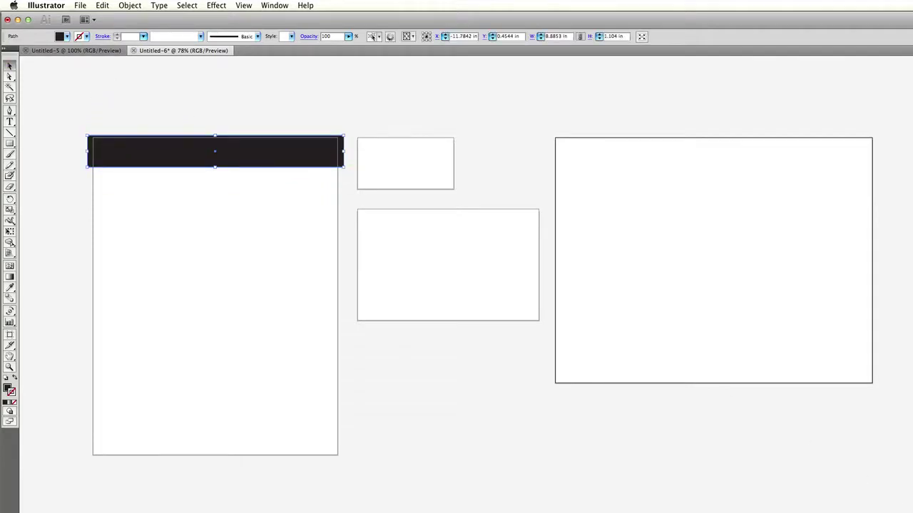
click(912, 463)
key(super+shift+a)
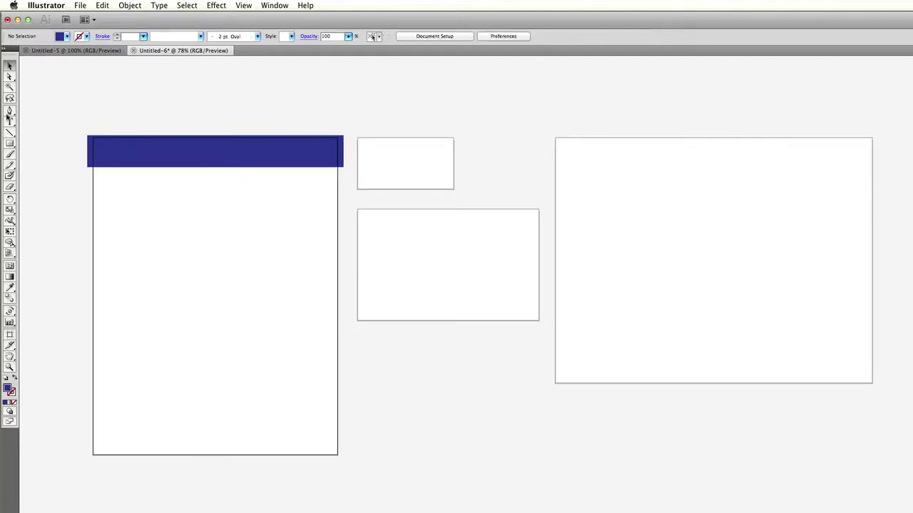
- Add the text "Logo", make it white, scale it to about 66 pt, and place it on the blue bar
click(10, 121)
click(176, 285)
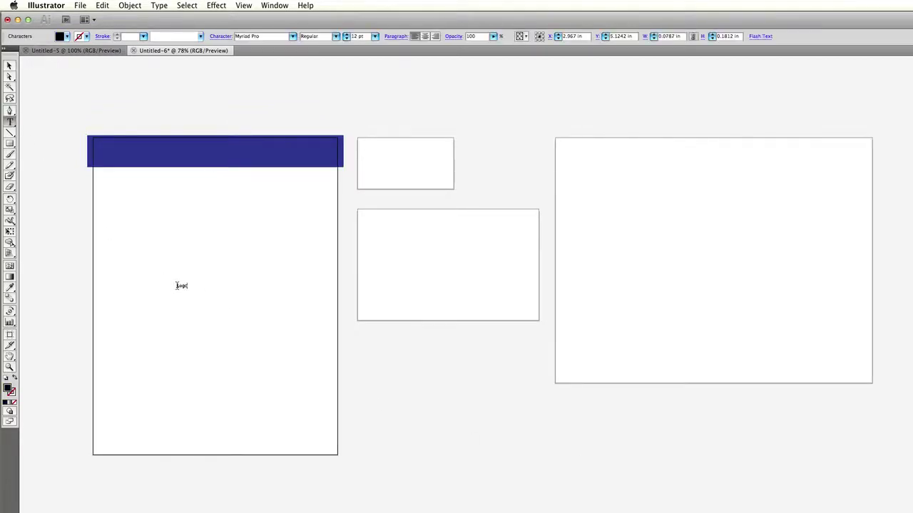
click(9, 65)
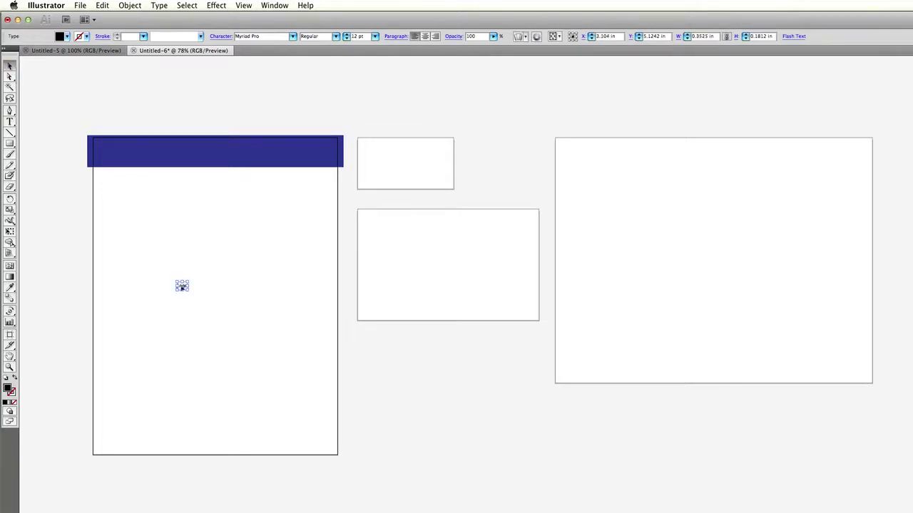
drag(198, 293, 153, 157)
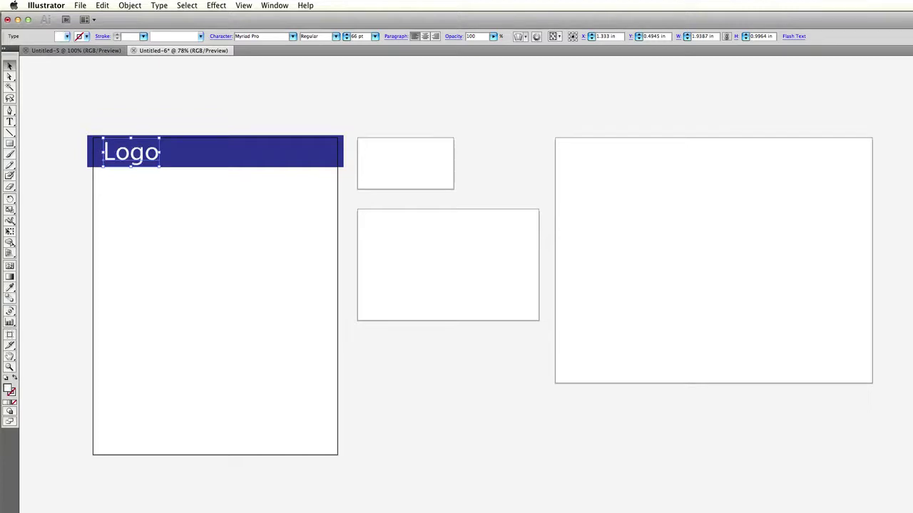
click(223, 211)
- Copy the blue bar to the first artboard's lower edge, fill it red, and reduce its height to about 0.36 in
drag(234, 151, 243, 465)
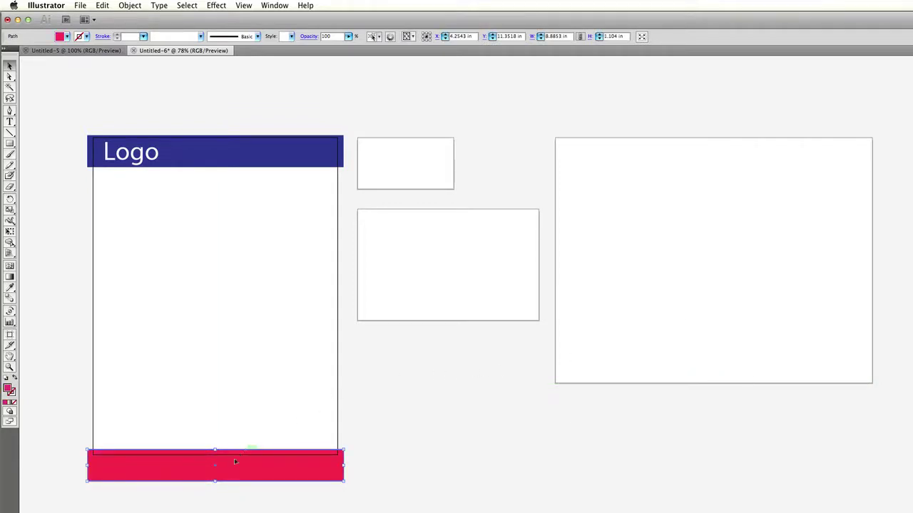
drag(214, 482, 214, 459)
click(413, 455)
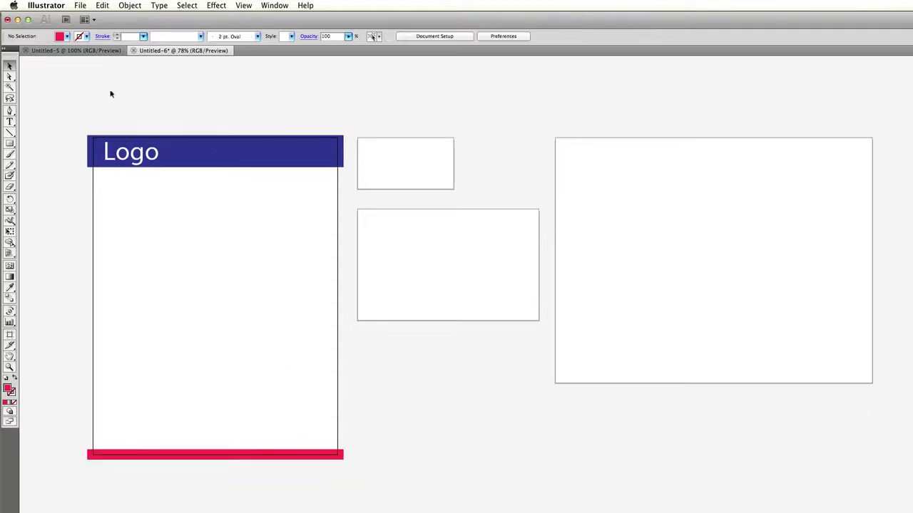
- Copy the blue bar and logo onto the small artboard, scale them down, and extend the bar past its left and upper edges
drag(110, 91, 208, 190)
drag(162, 145, 480, 155)
drag(612, 167, 460, 149)
click(544, 163)
click(521, 157)
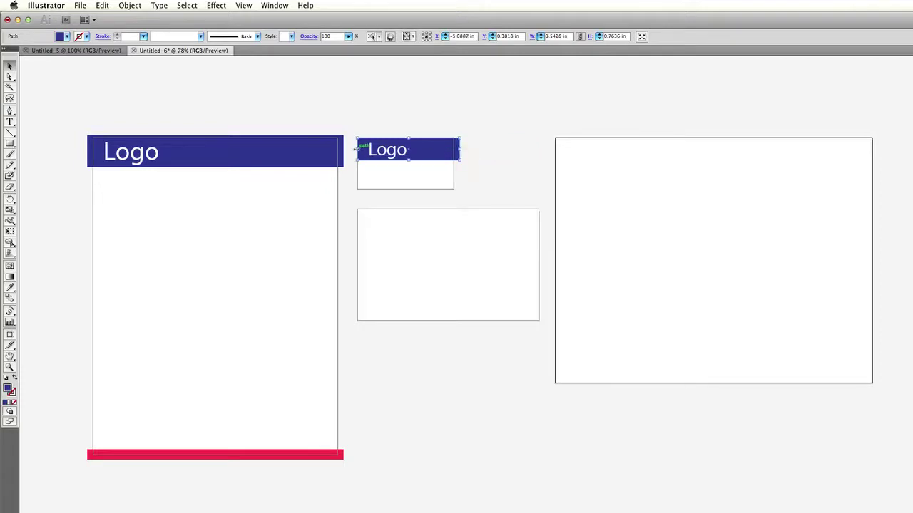
drag(357, 149, 349, 148)
drag(406, 137, 406, 134)
- Copy the red strip to the small artboard's lower edge and scale it down to about 3.55 in wide
drag(268, 455, 537, 197)
drag(614, 191, 461, 190)
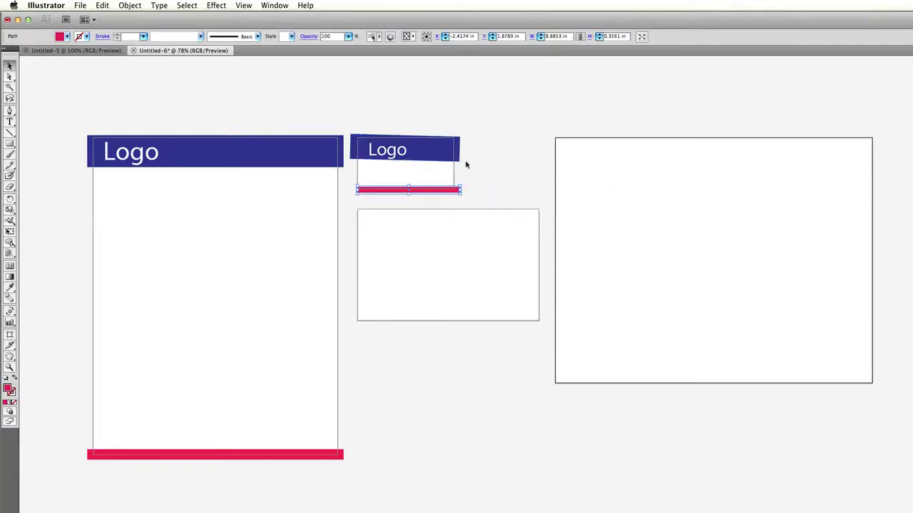
- Straighten the tilted blue bar on the small artboard
drag(411, 162, 410, 162)
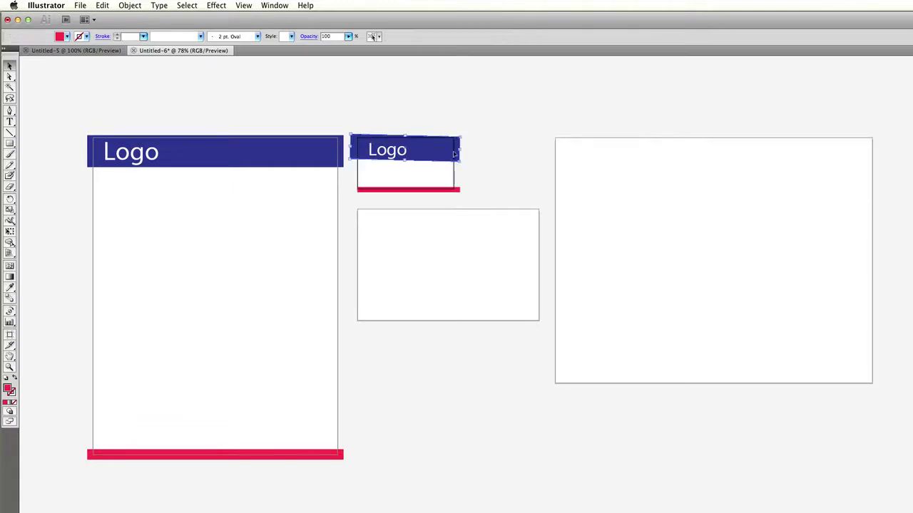
drag(462, 134, 371, 164)
click(491, 135)
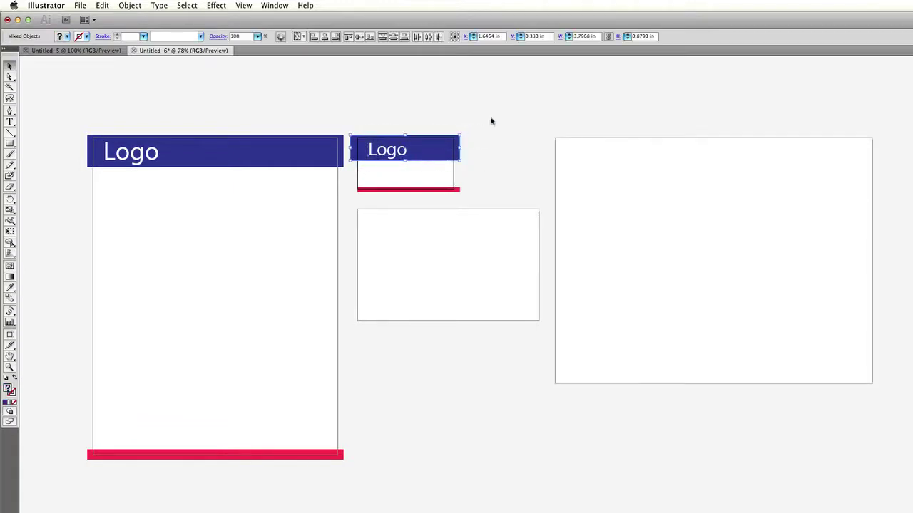
- Copy the small artboard's blue bar, logo and red strip together onto the artboard below it
drag(491, 117, 396, 191)
drag(423, 164, 433, 225)
click(467, 225)
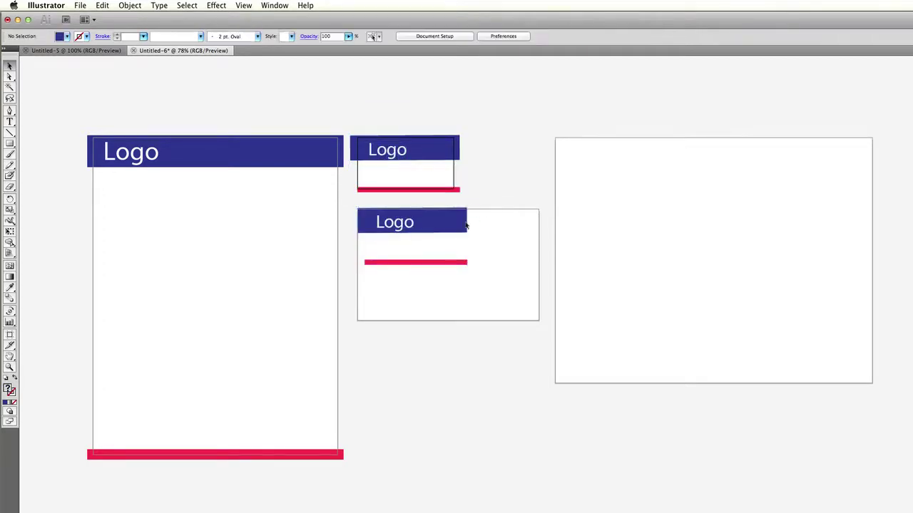
- Move the red strip off the middle artboard, enlarge its blue bar to a full-height panel about 3.81 by 4.18 in, and centre the logo
drag(446, 264, 595, 208)
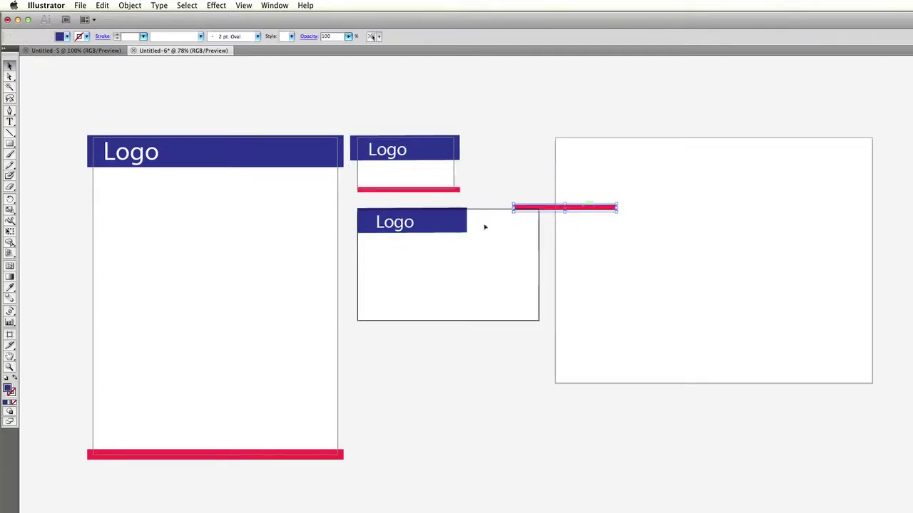
drag(412, 233, 416, 265)
- Reshape the red strip into a block about 3.4 in wide that bleeds past the middle artboard's lower-right corner
click(564, 209)
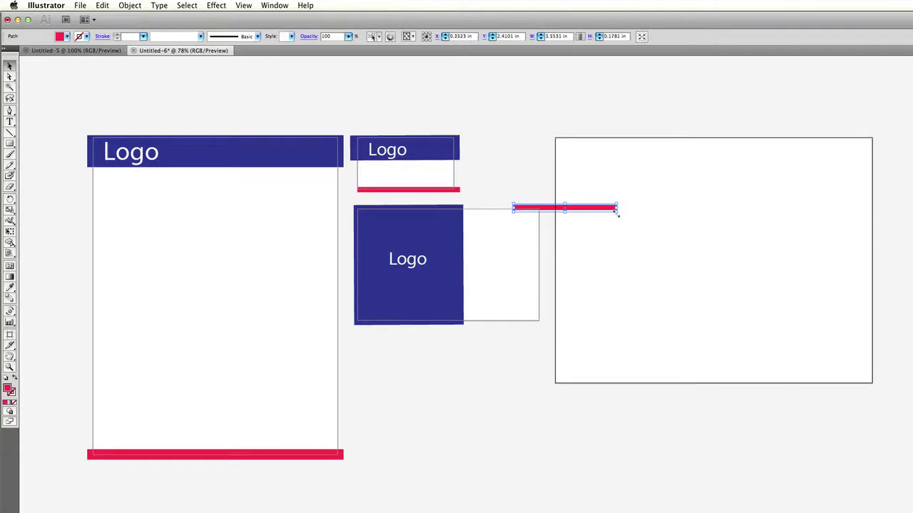
drag(617, 212, 526, 322)
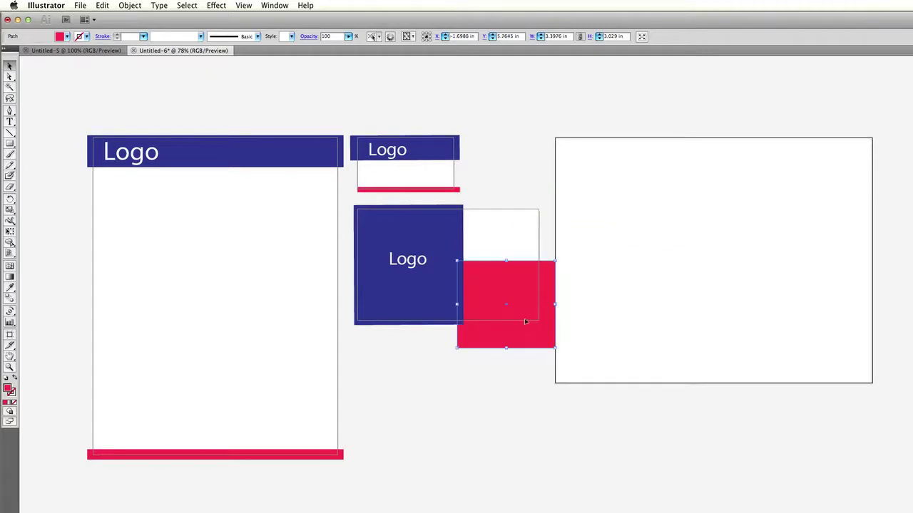
key(shift+Left)
key(shift+Left)
key(shift+Left)
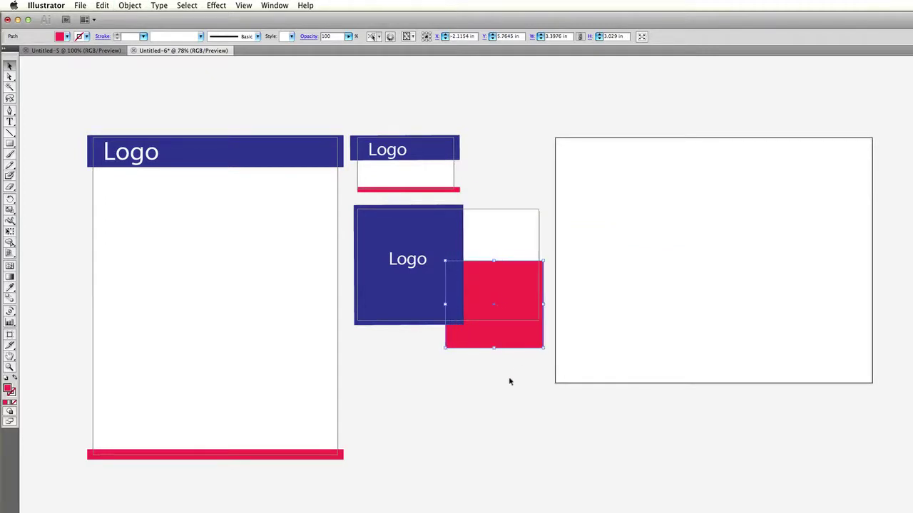
key(shift+Up)
key(shift+Up)
key(shift+Up)
key(shift+Up)
key(shift+Up)
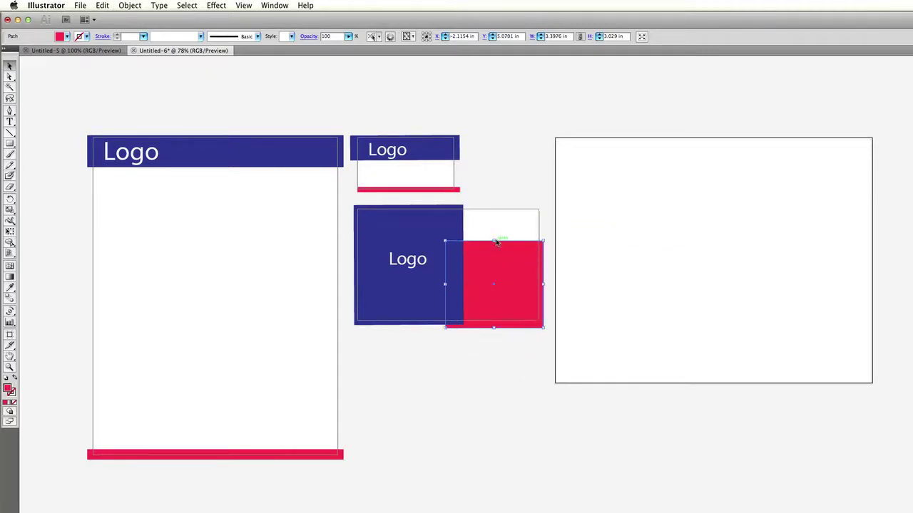
drag(497, 244, 497, 274)
click(516, 214)
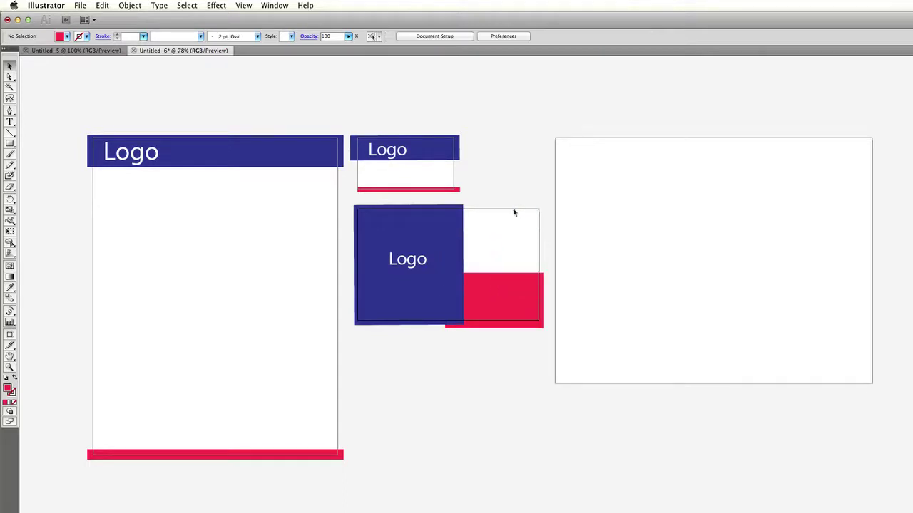
- Copy the blue bar to the large landscape artboard, reshape it into a left panel about 3.73 by 9.01 in, and duplicate it at the right edge
click(446, 245)
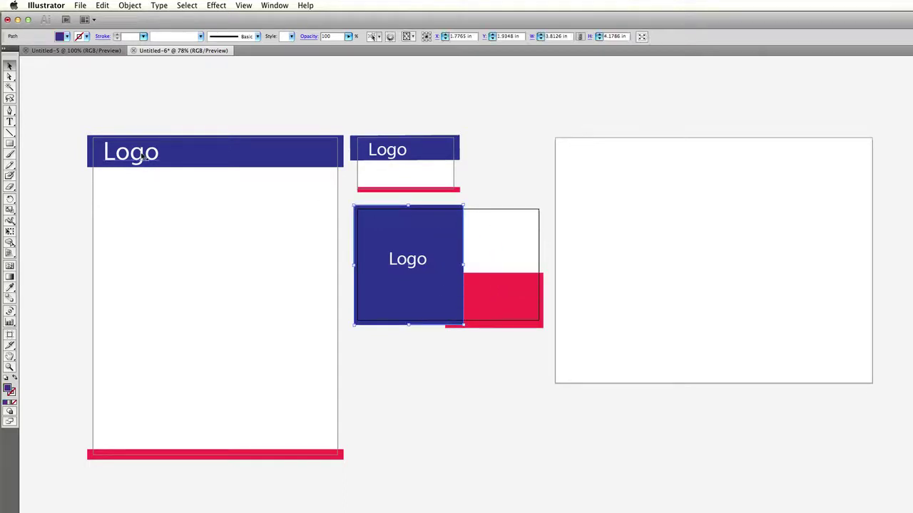
drag(235, 157, 719, 157)
drag(812, 165, 663, 391)
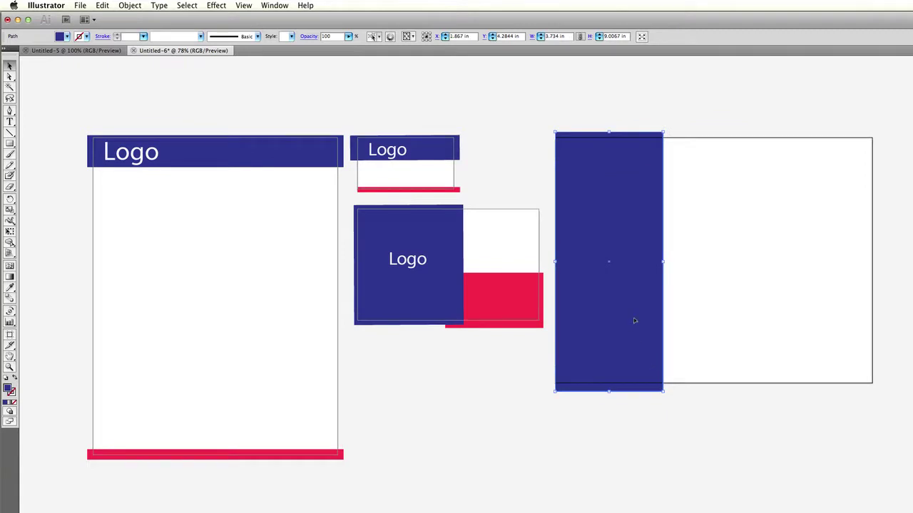
drag(634, 321, 840, 316)
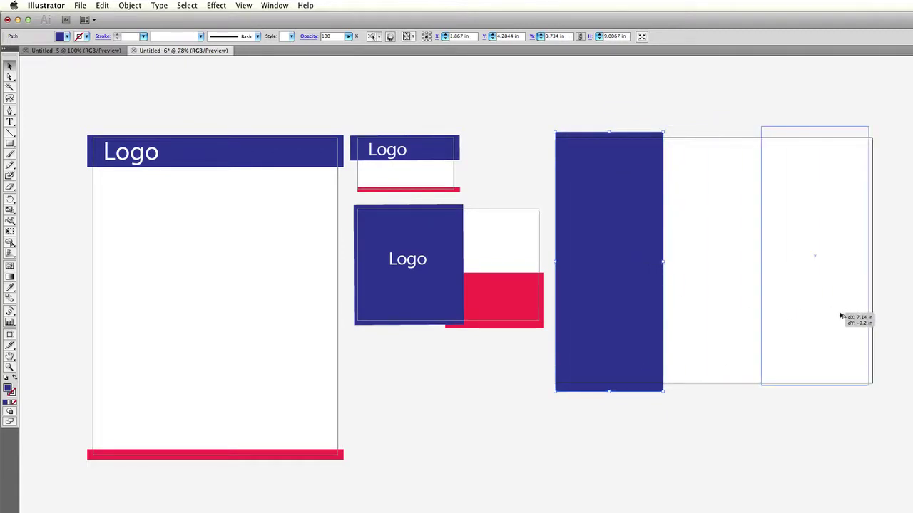
drag(841, 316, 844, 320)
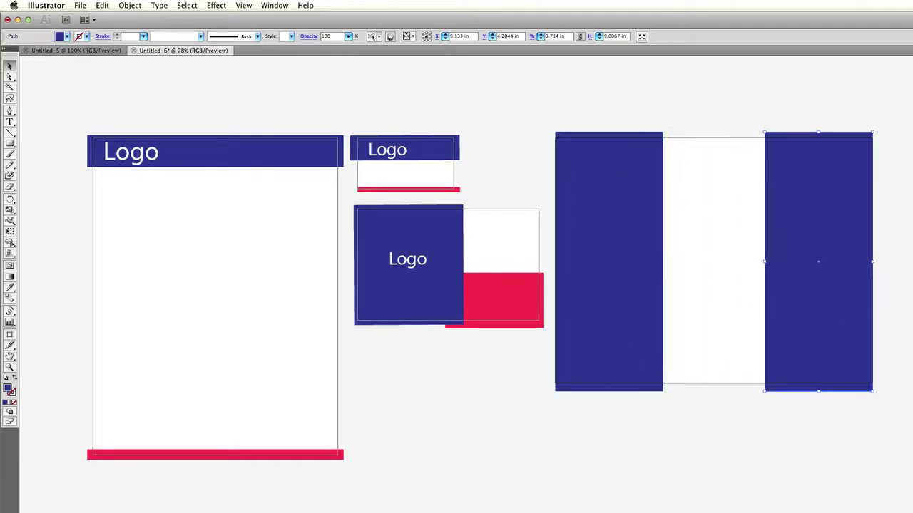
- Copy the logo onto the landscape artboard's right blue panel and shorten that panel to about 5.32 in high
click(456, 400)
drag(414, 262, 824, 219)
click(824, 386)
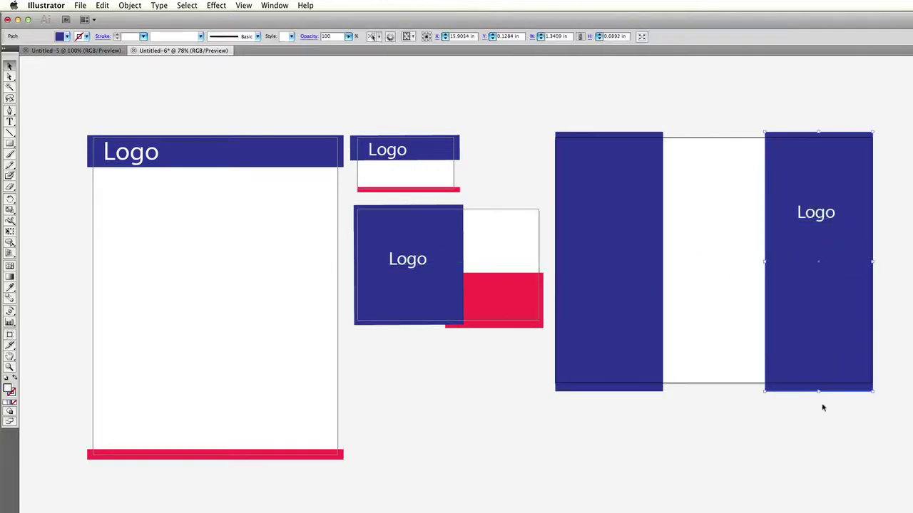
drag(818, 390, 819, 285)
- Copy the red block beneath the right blue panel and flatten it into a strip bleeding past the landscape artboard's right and lower edges
drag(506, 289, 826, 383)
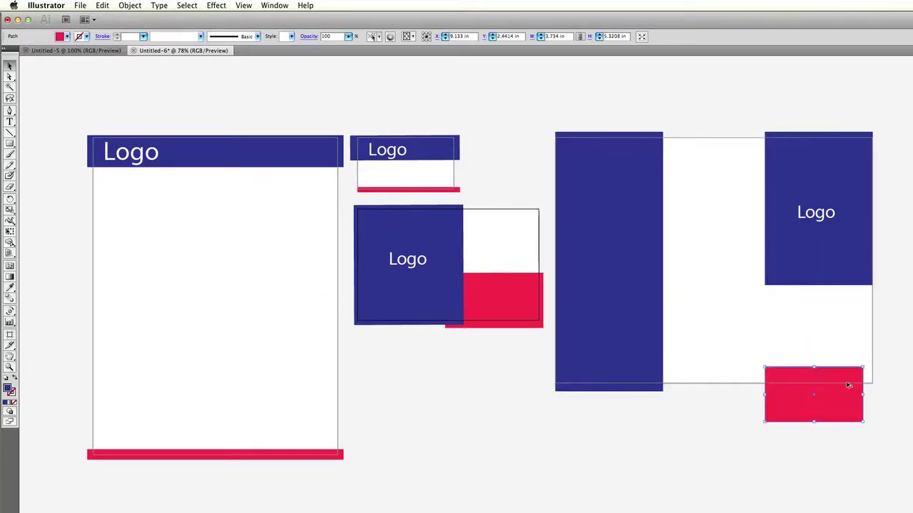
drag(862, 421, 879, 388)
key(super+shift+a)
scroll(910, 381, right, 2)
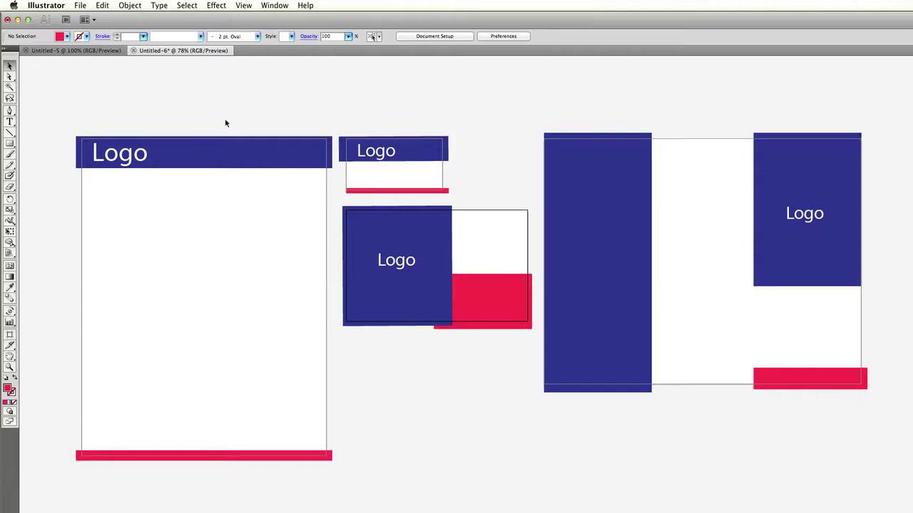
- Preview the active middle artboard in Save for Web & Devices and close the preview without saving
click(81, 6)
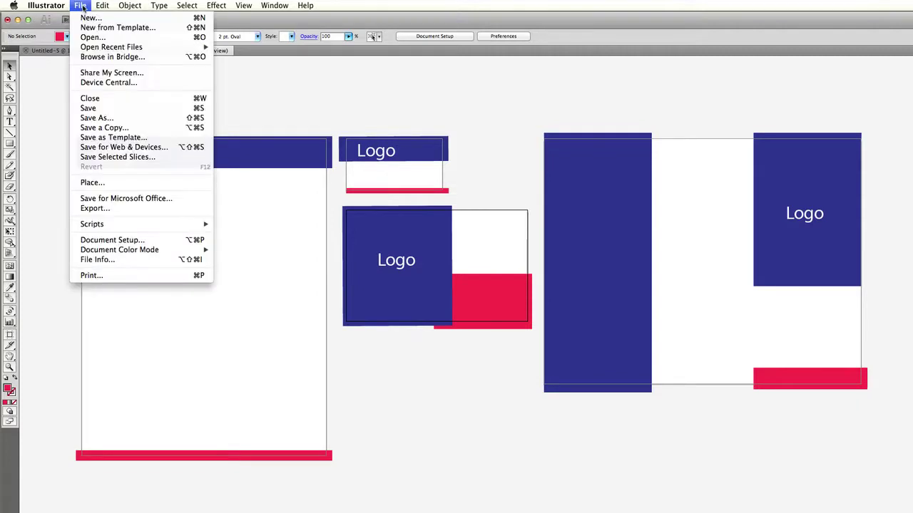
click(126, 148)
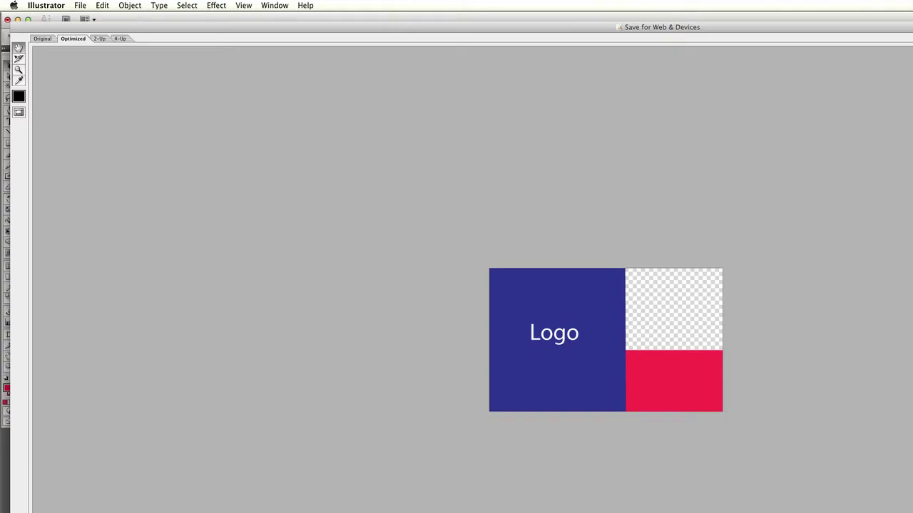
key(Escape)
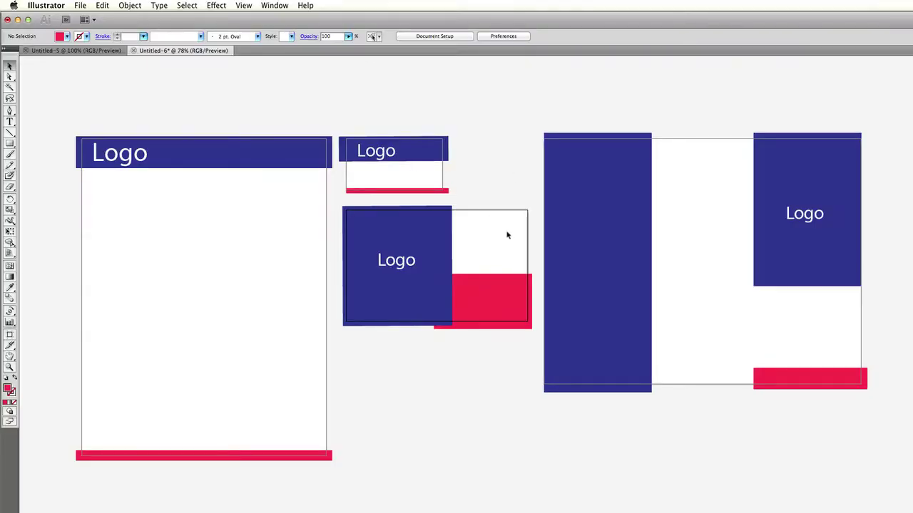
key(super+plus)
key(super+plus)
key(super+plus)
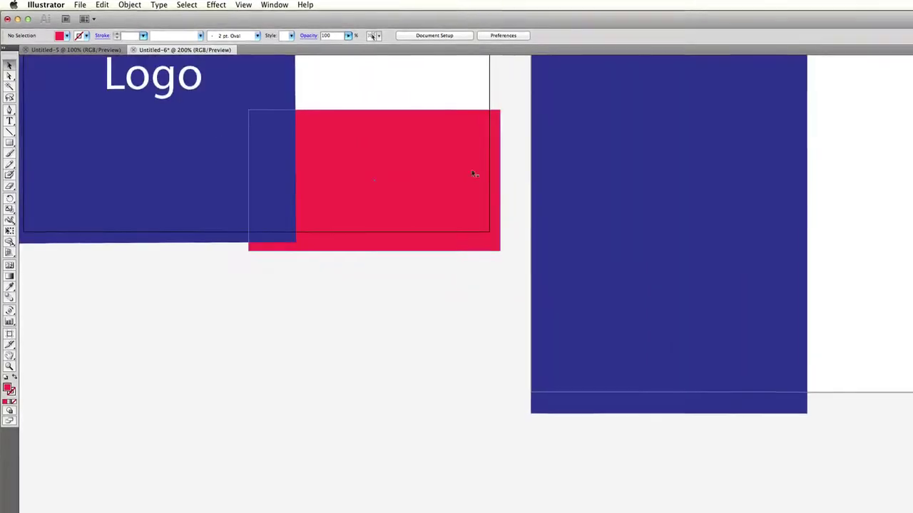
drag(476, 177, 686, 512)
drag(508, 267, 589, 328)
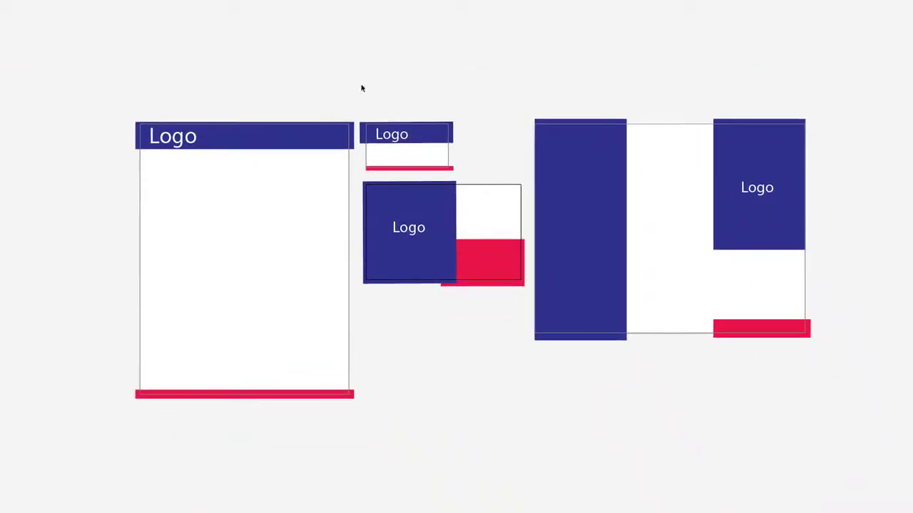
- Rearrange the artboards with their artwork: Artboards 3 and 2 above Artboard 1, and Artboard 5 close to its right side
key(shift+o)
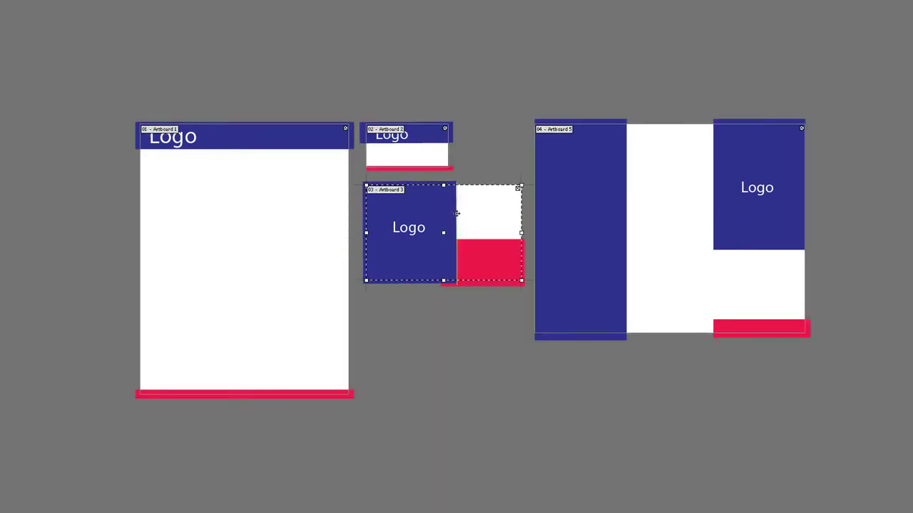
drag(446, 211, 192, 26)
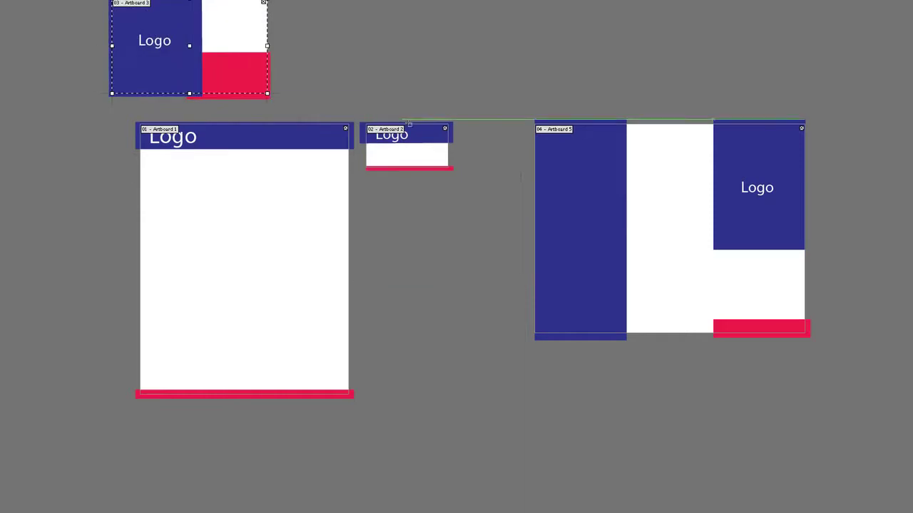
drag(414, 131, 332, 10)
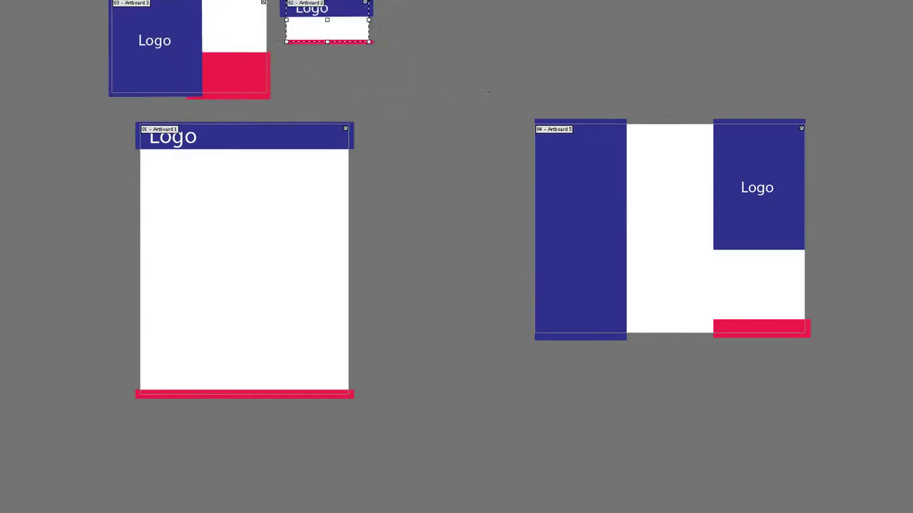
drag(590, 150, 424, 121)
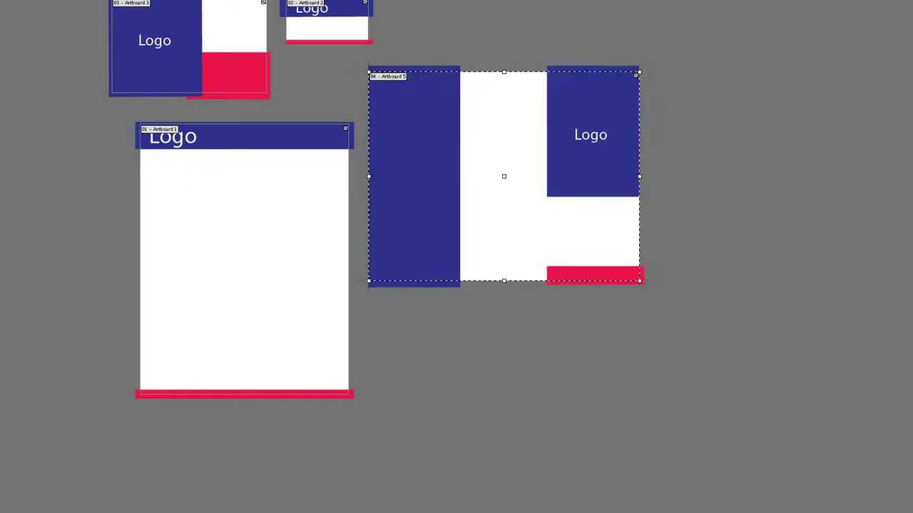
key(Escape)
drag(216, 95, 383, 199)
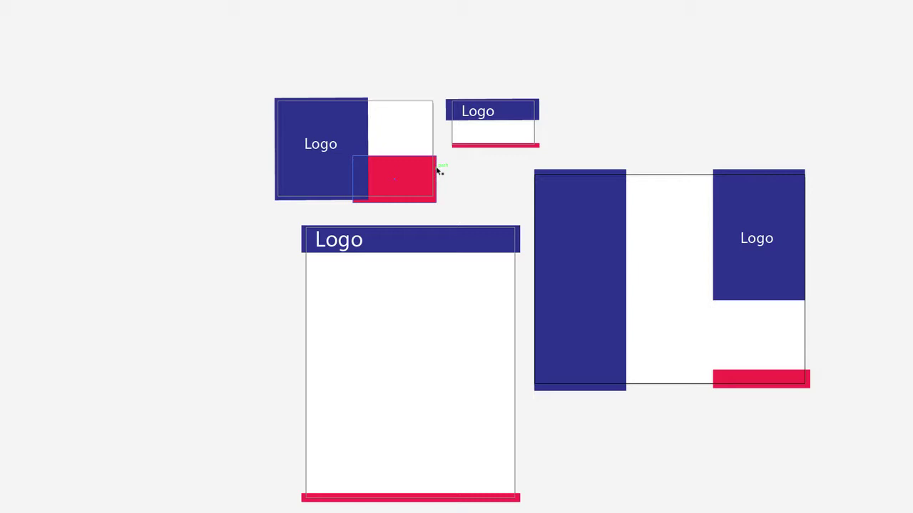
- Save all artboards to the Desktop as the Adobe PDF Untitled-6.pdf, using the Illustrator Default preset
click(64, 0)
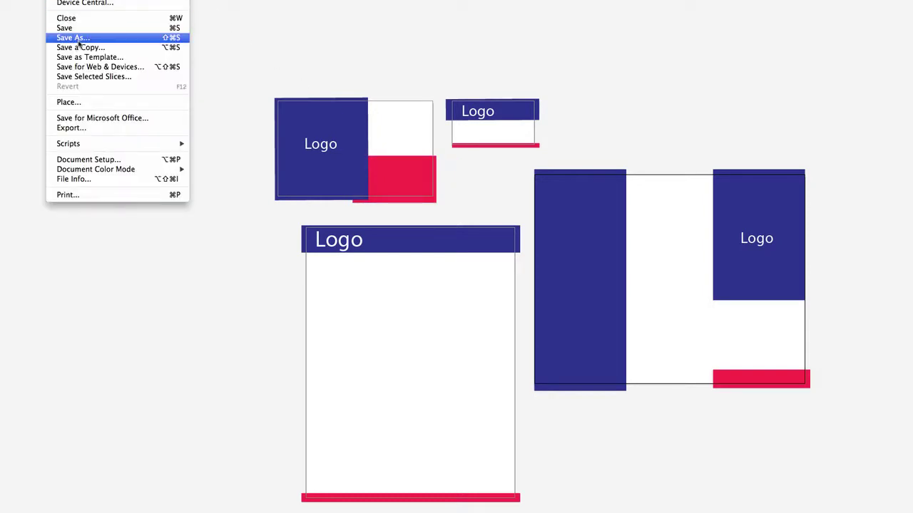
click(78, 39)
click(671, 358)
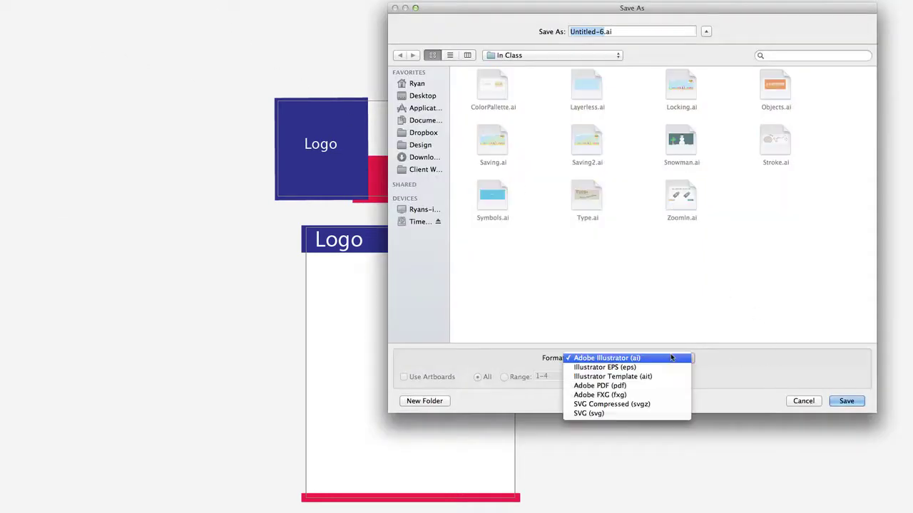
click(635, 386)
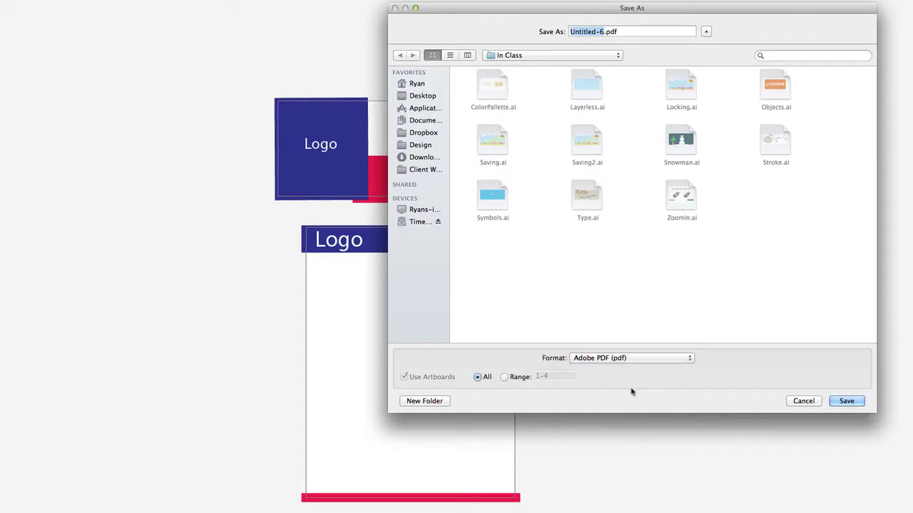
click(417, 96)
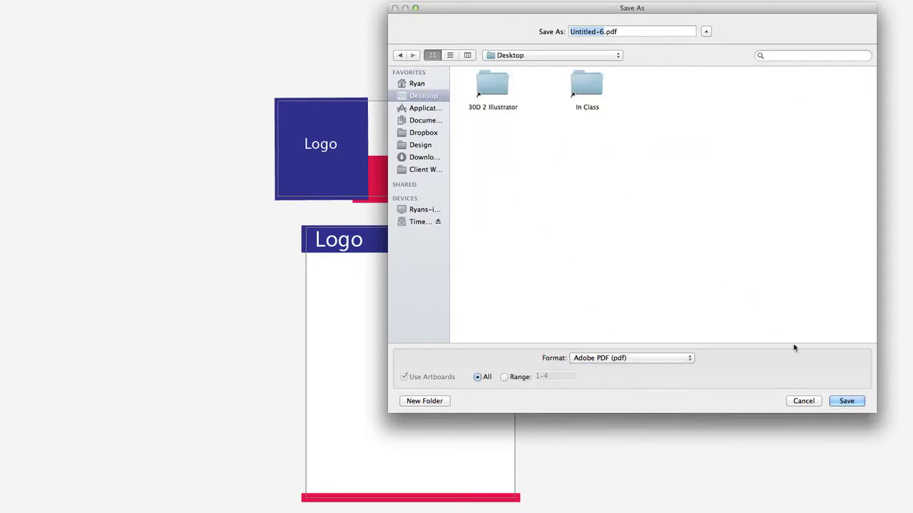
click(846, 401)
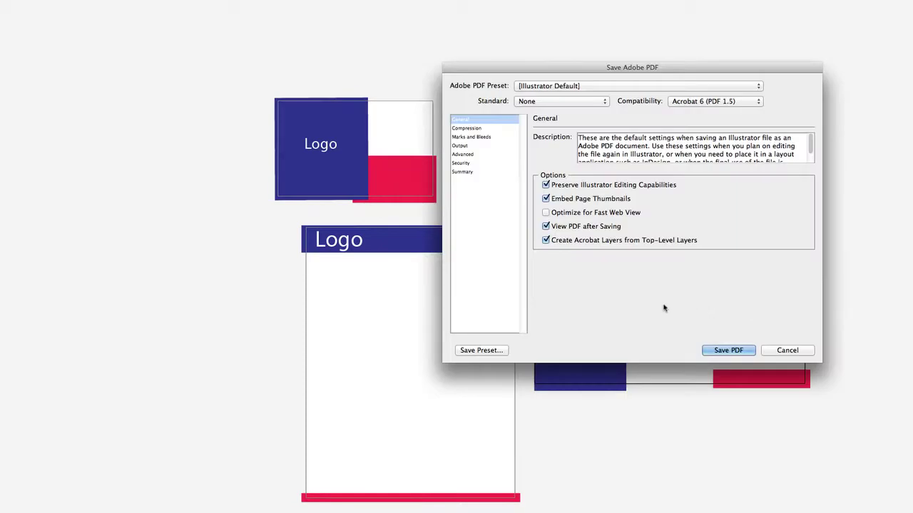
click(749, 350)
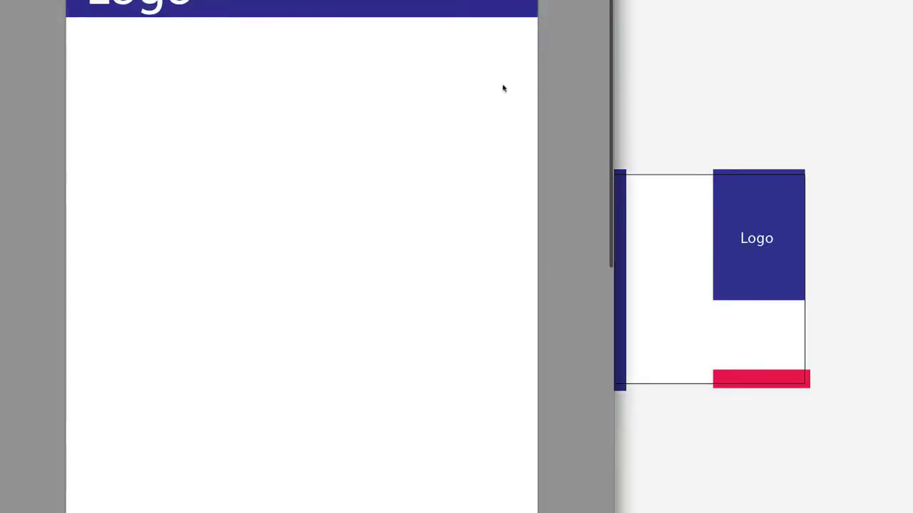
- Examine all four pages of the saved PDF in Preview to check each artboard's size, page order and trimmed bleed
scroll(335, 328, down, 5)
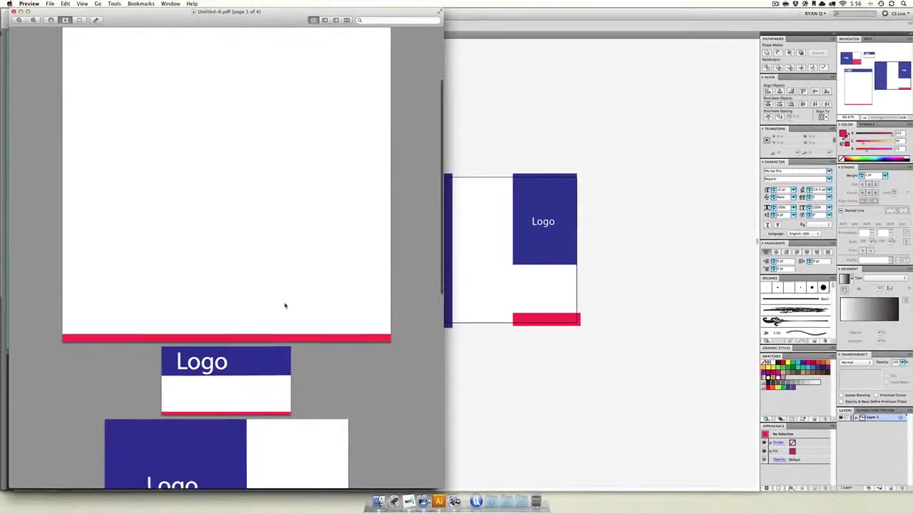
scroll(285, 306, down, 5)
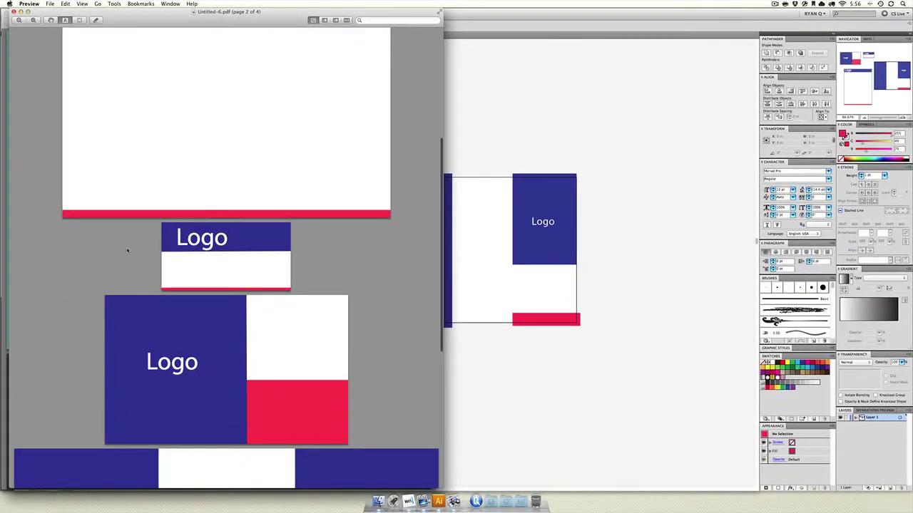
scroll(254, 282, down, 5)
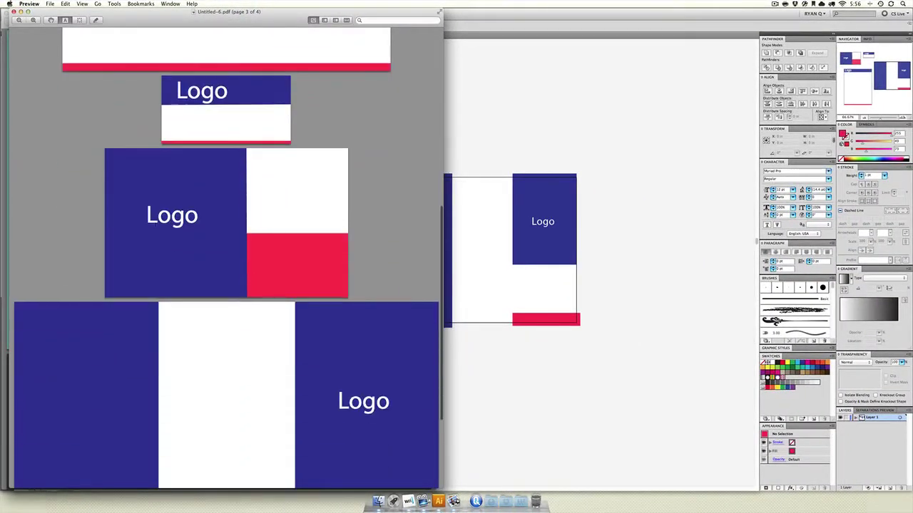
scroll(107, 207, down, 5)
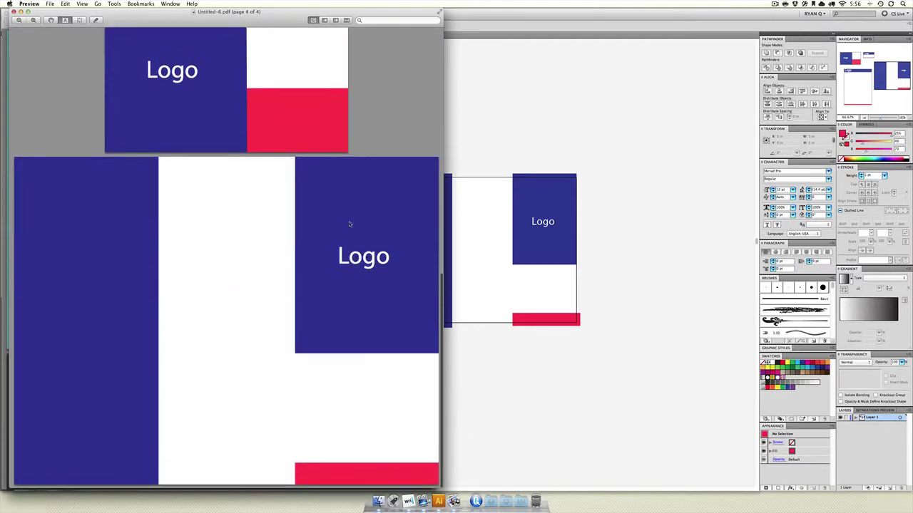
scroll(246, 176, up, 15)
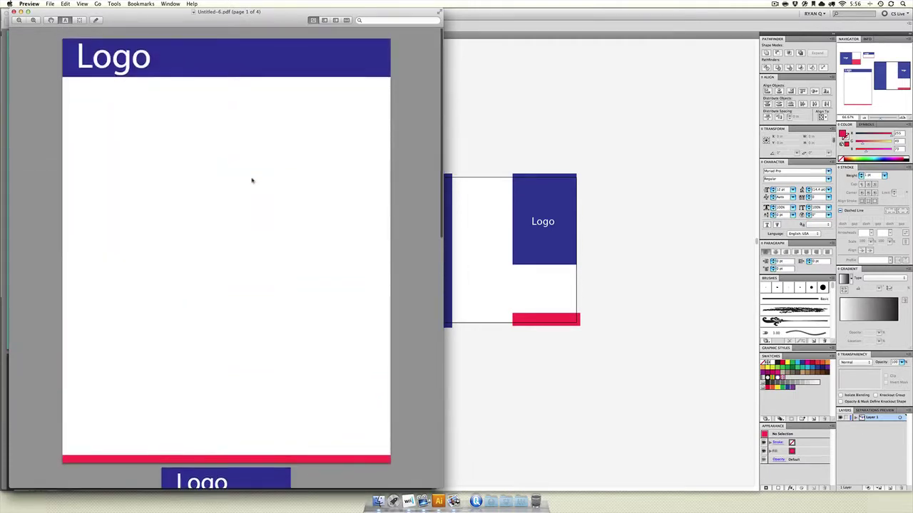
scroll(253, 179, down, 15)
scroll(251, 181, up, 15)
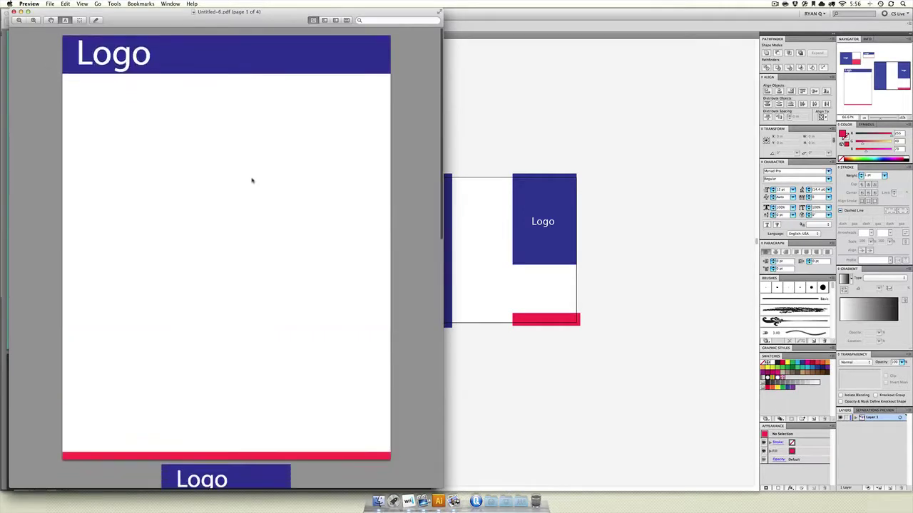
scroll(253, 179, down, 10)
scroll(252, 180, down, 5)
scroll(253, 179, up, 15)
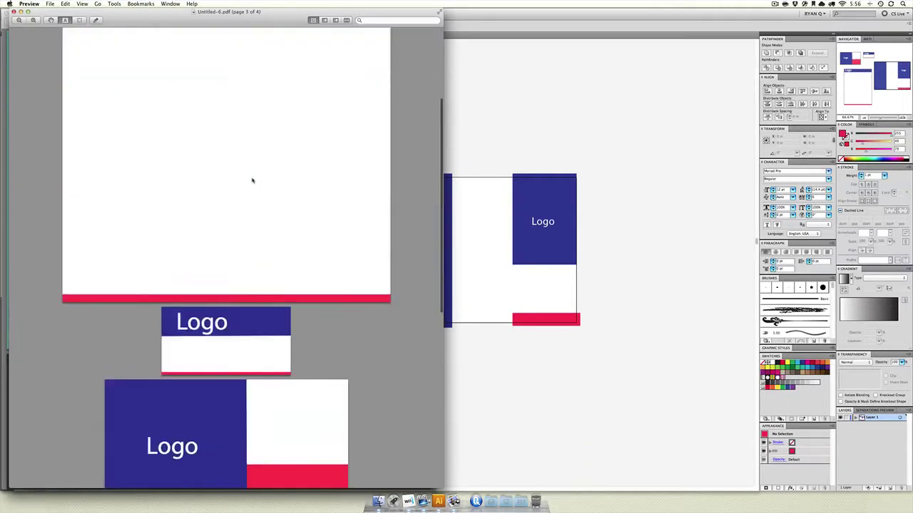
scroll(253, 179, down, 5)
scroll(251, 181, down, 10)
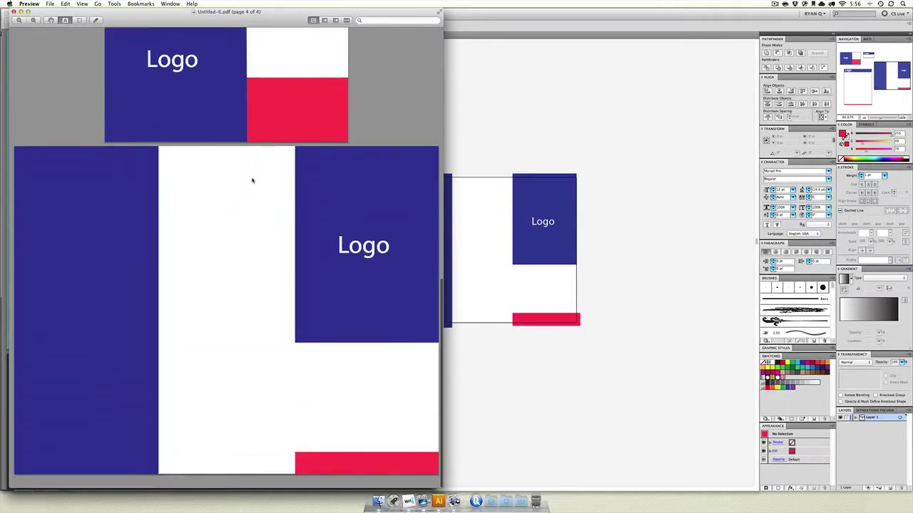
scroll(252, 180, up, 15)
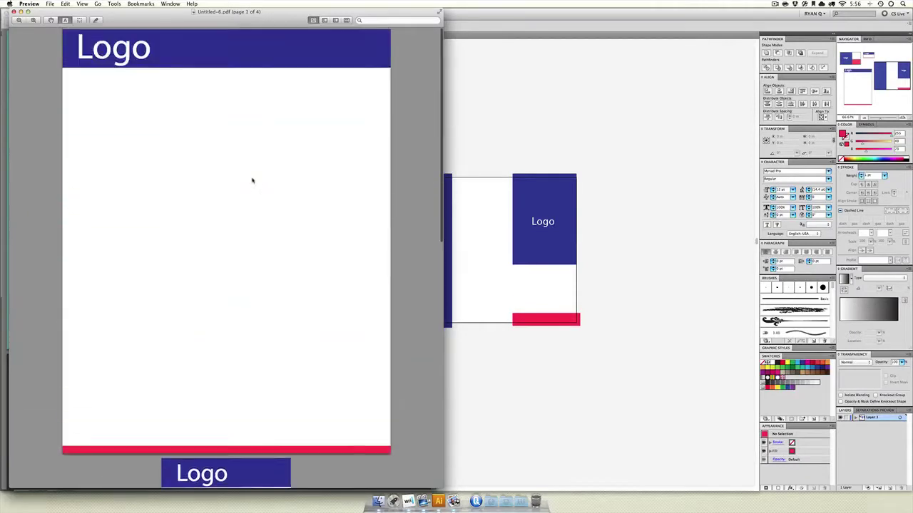